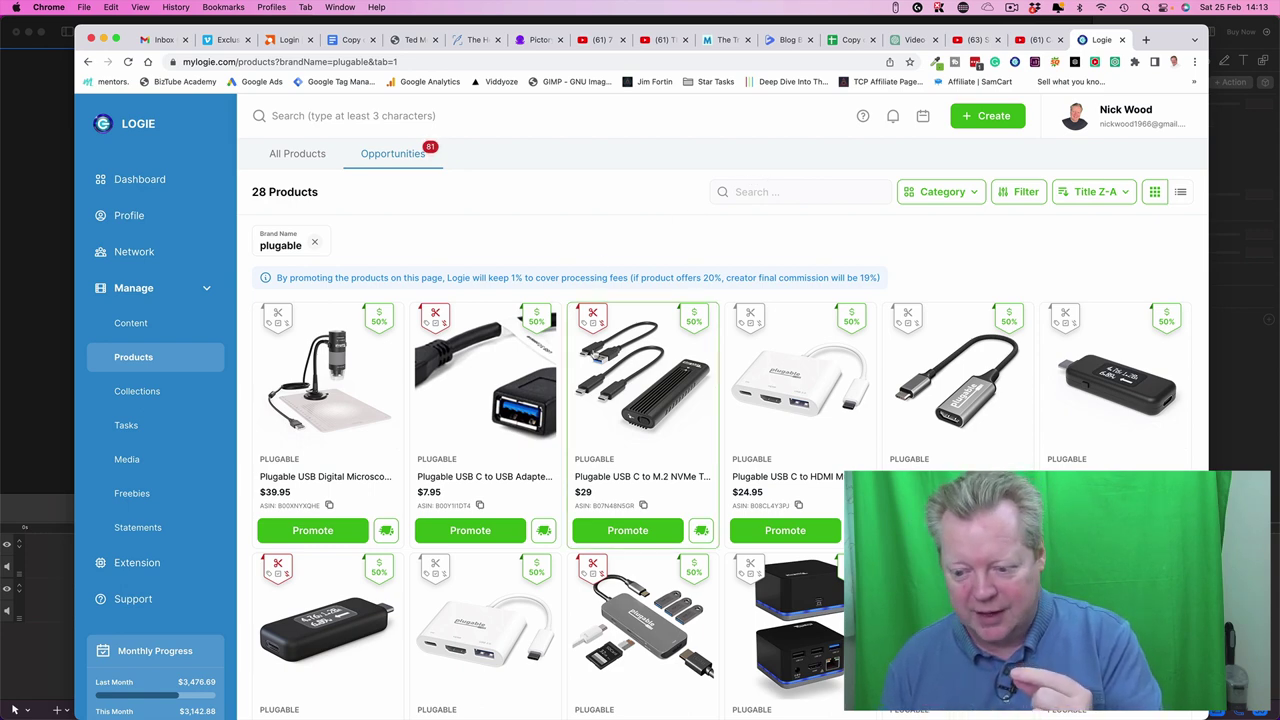
# Promote the Plugable USB Digital Microscope by creating new content of the Shoppable Video type.
pyautogui.scroll(-3, 614, 366)
pyautogui.scroll(-4, 614, 366)
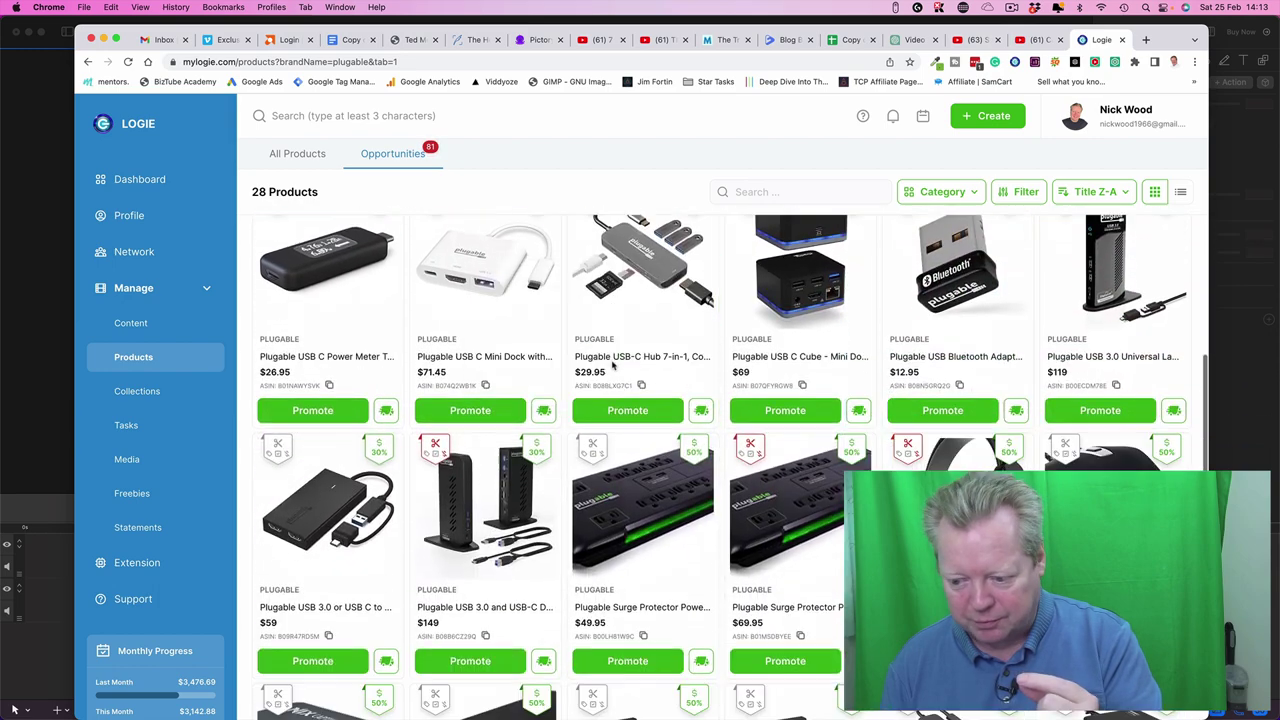
pyautogui.scroll(6, 614, 366)
pyautogui.scroll(-1, 614, 366)
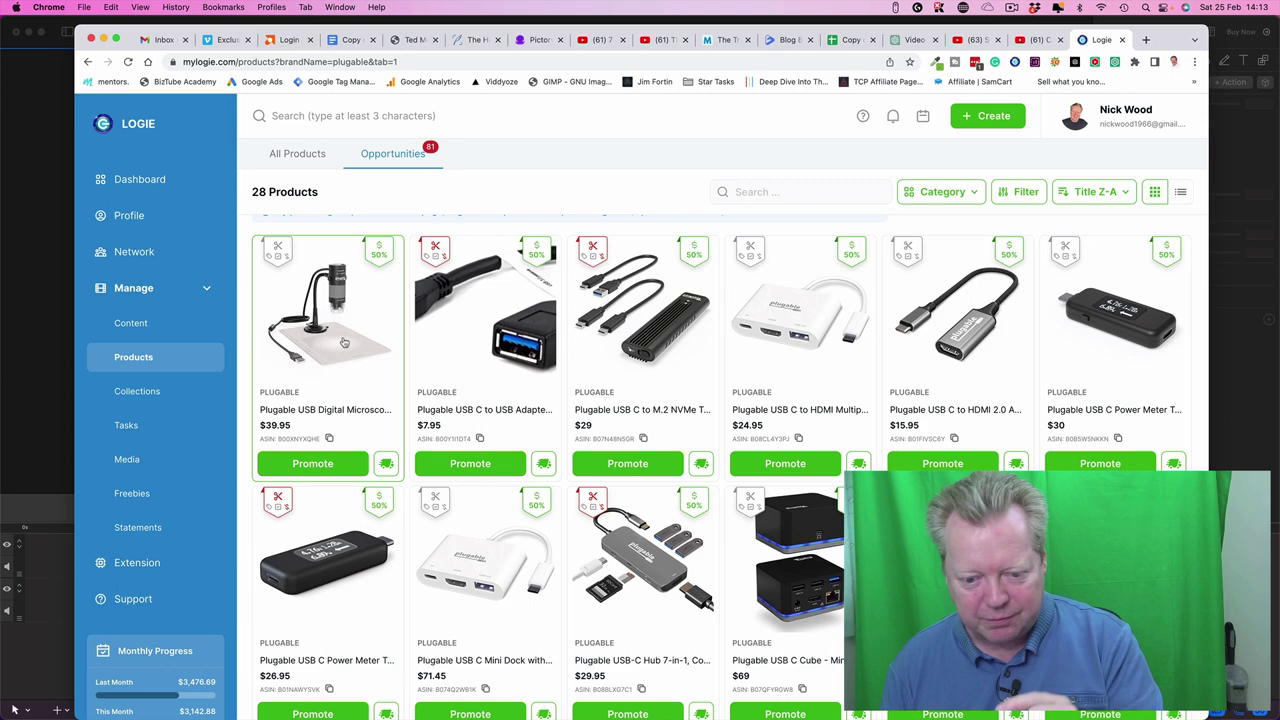
pyautogui.click(320, 463)
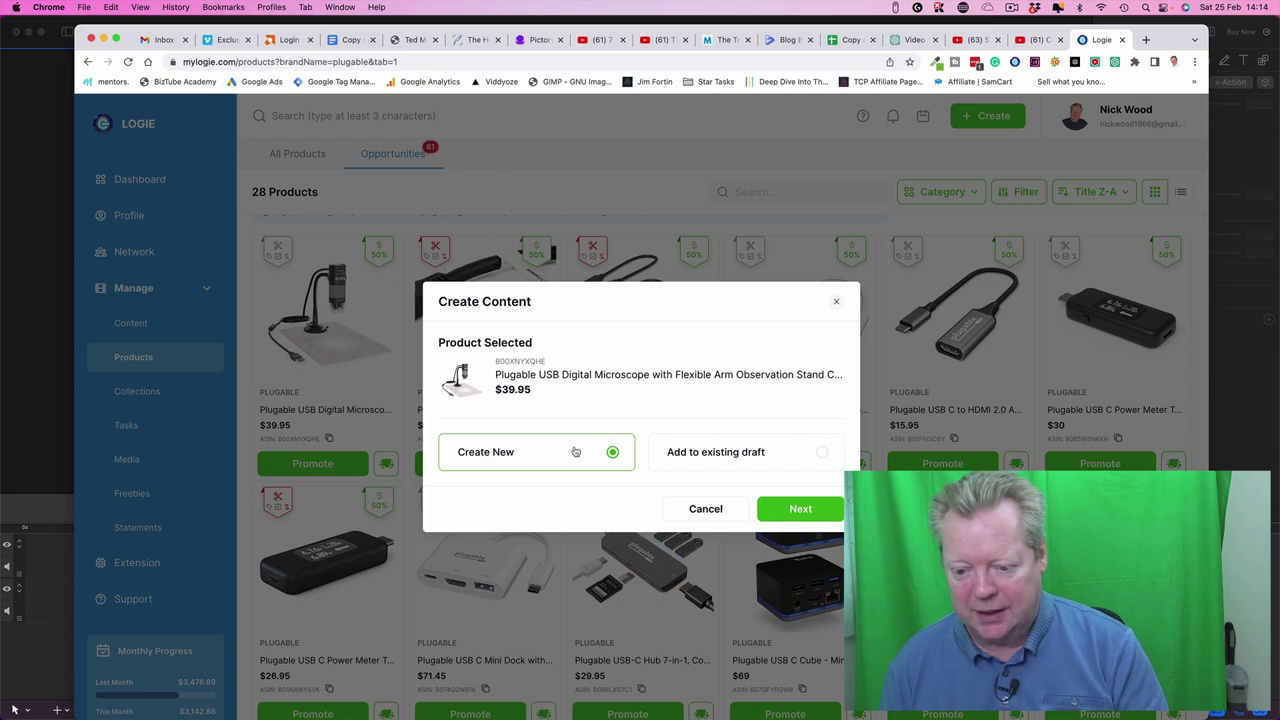
pyautogui.click(818, 505)
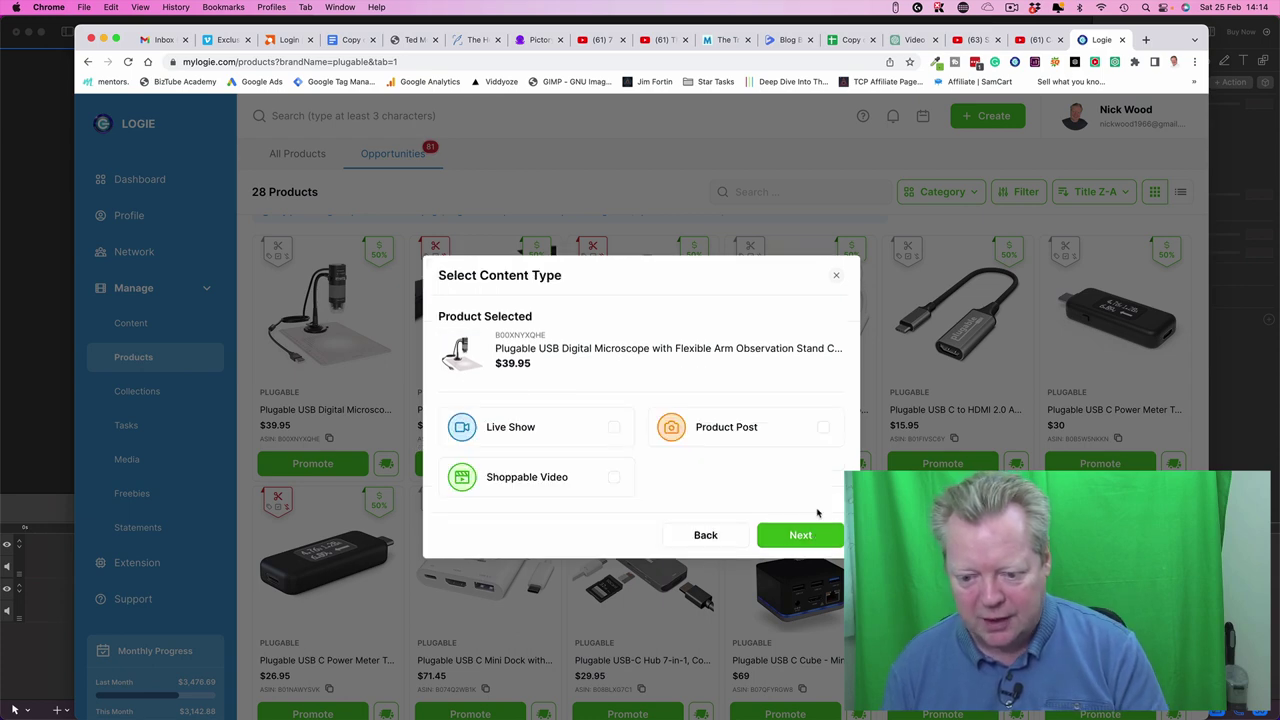
pyautogui.click(567, 484)
pyautogui.click(795, 535)
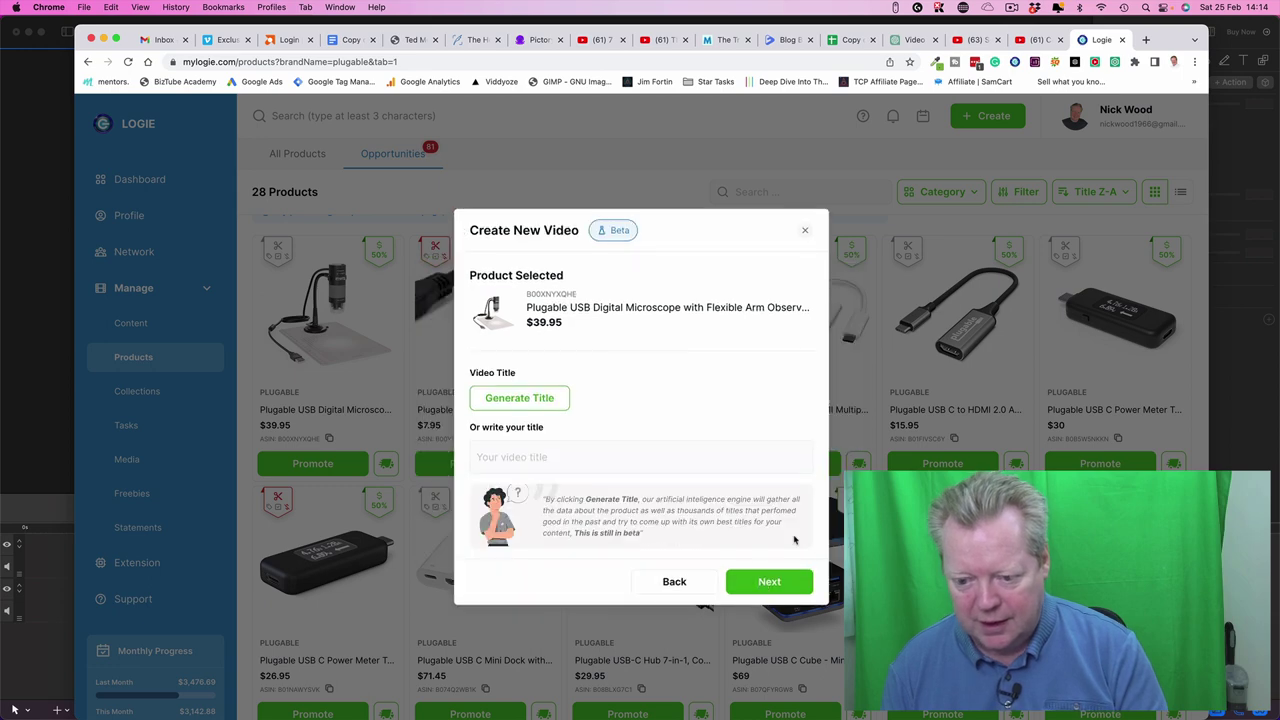
# Generate title suggestions for the video and accept "Discover the hidden beauty around you!".
pyautogui.click(537, 401)
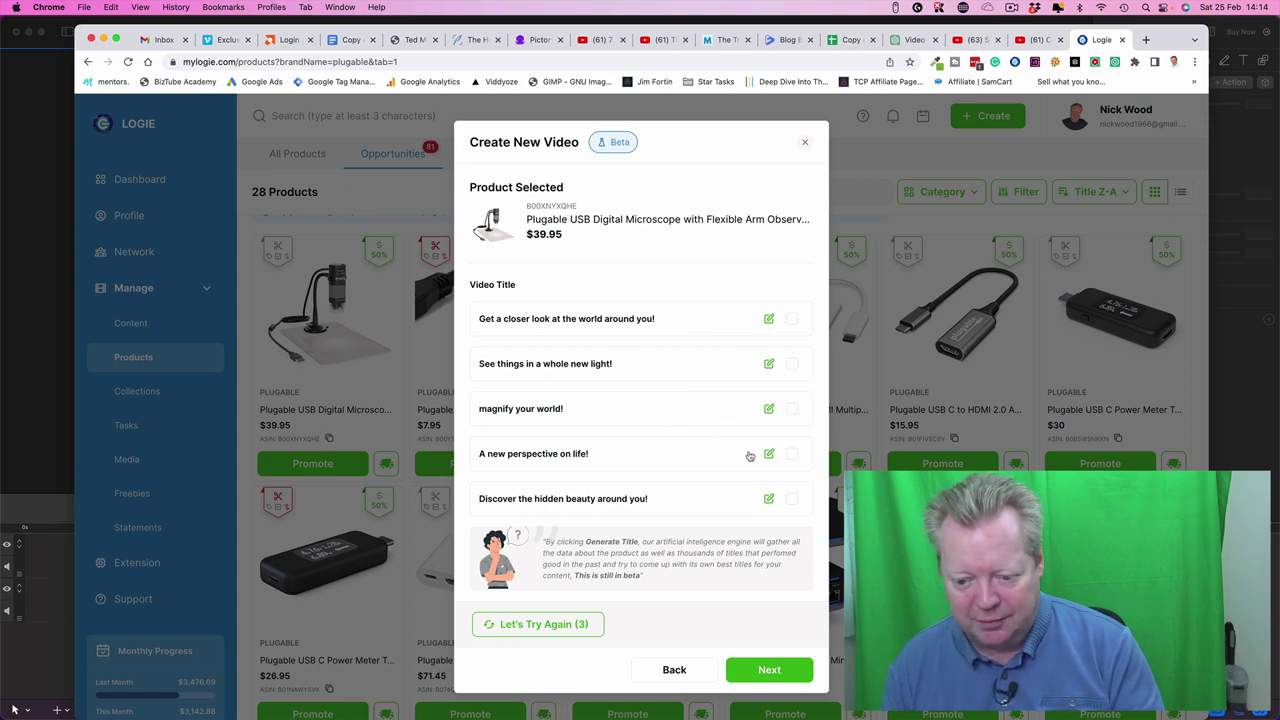
pyautogui.click(792, 499)
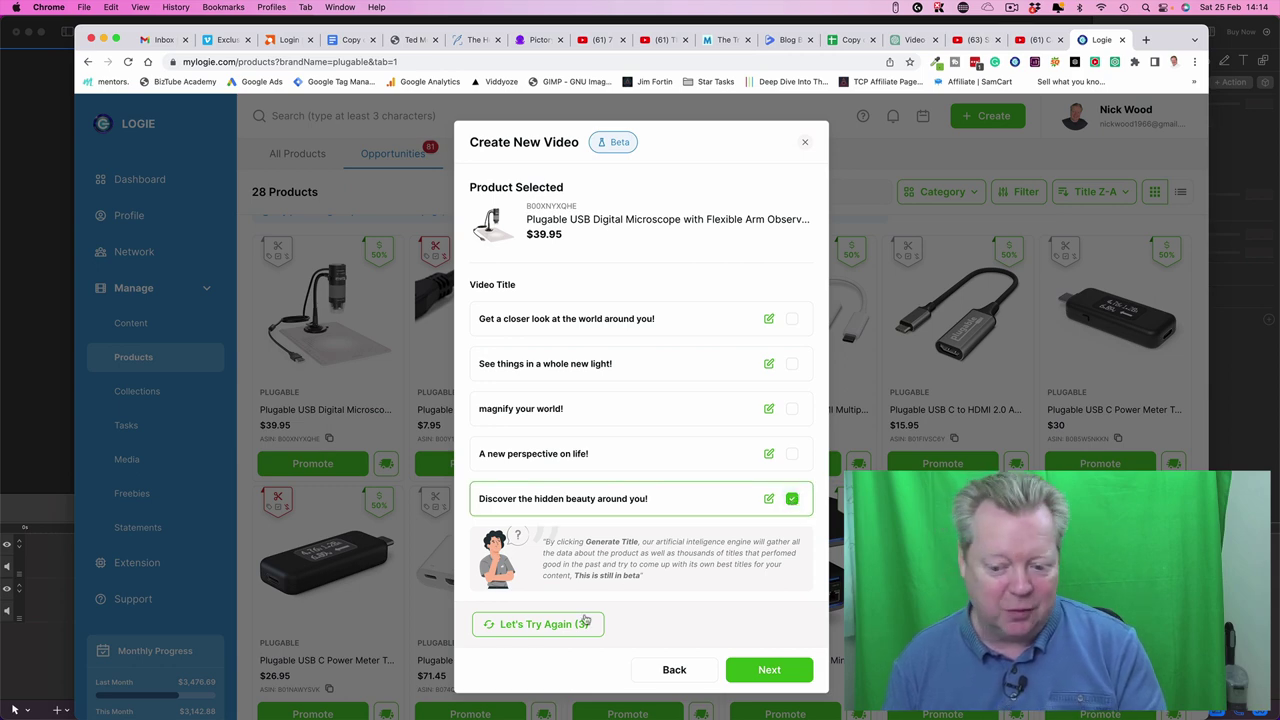
pyautogui.click(778, 671)
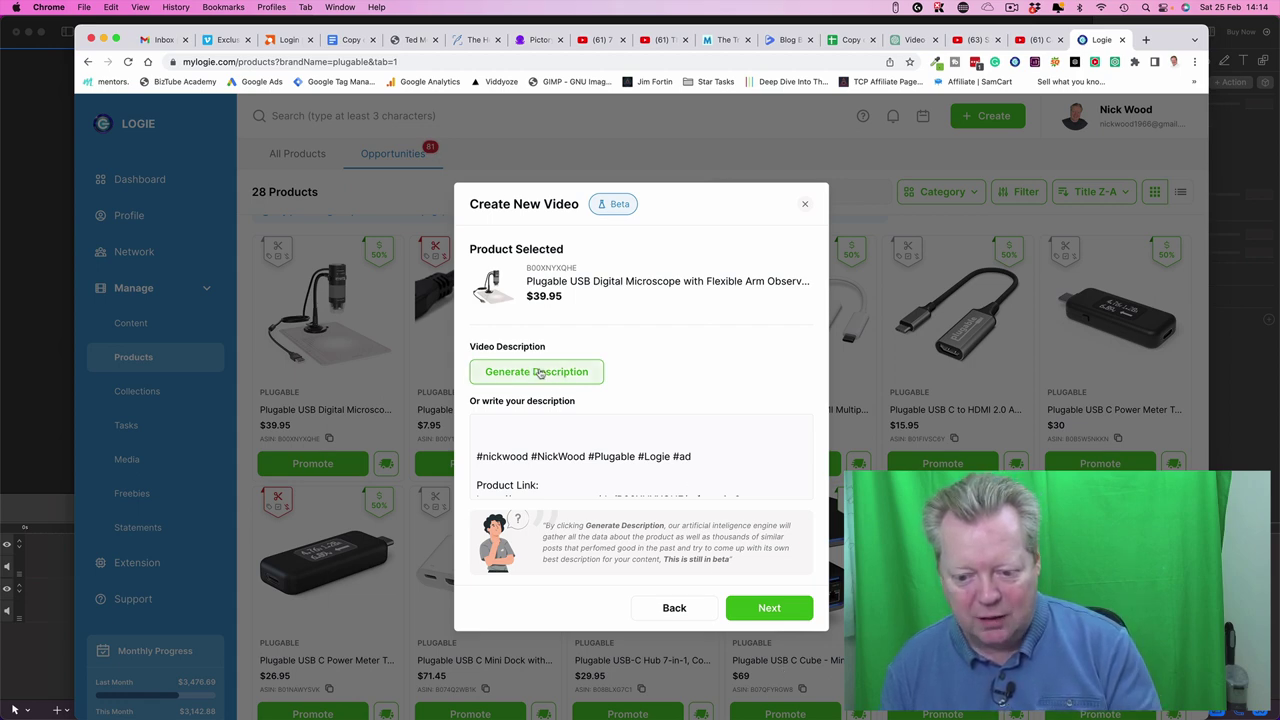
# Generate a video description and accept the suggested text about exploring the microscopic world.
pyautogui.click(540, 373)
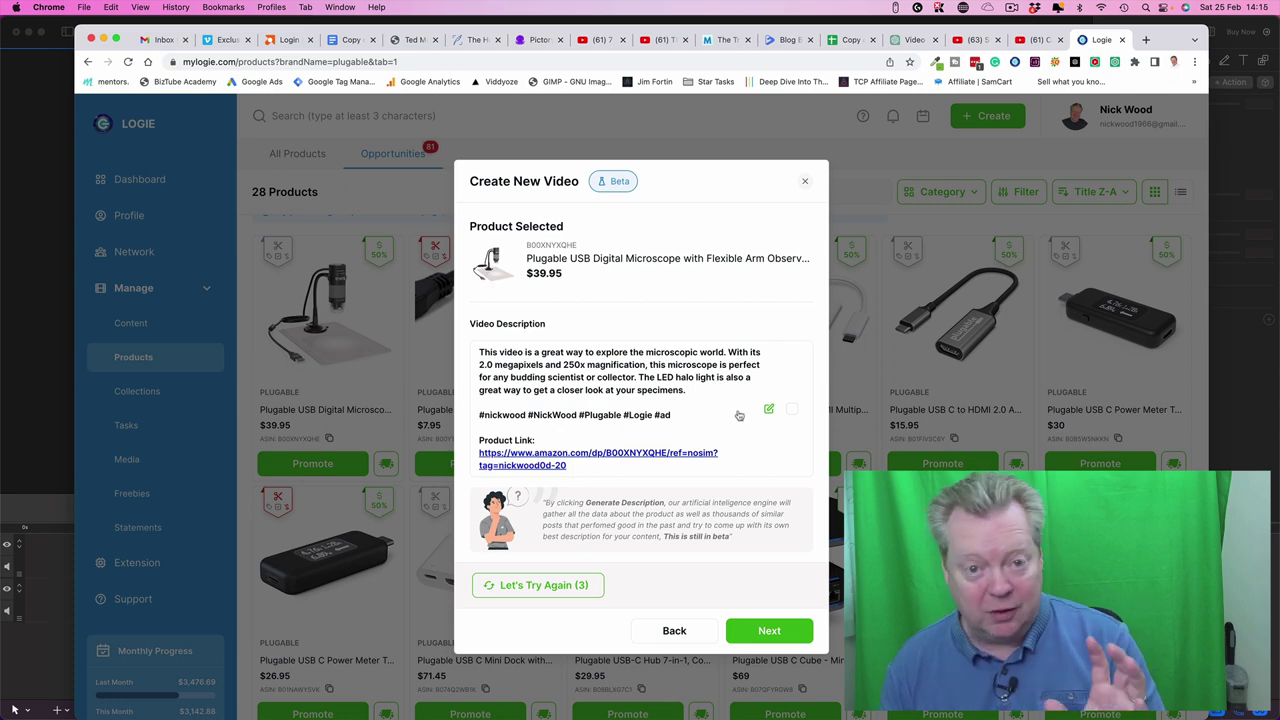
pyautogui.click(793, 412)
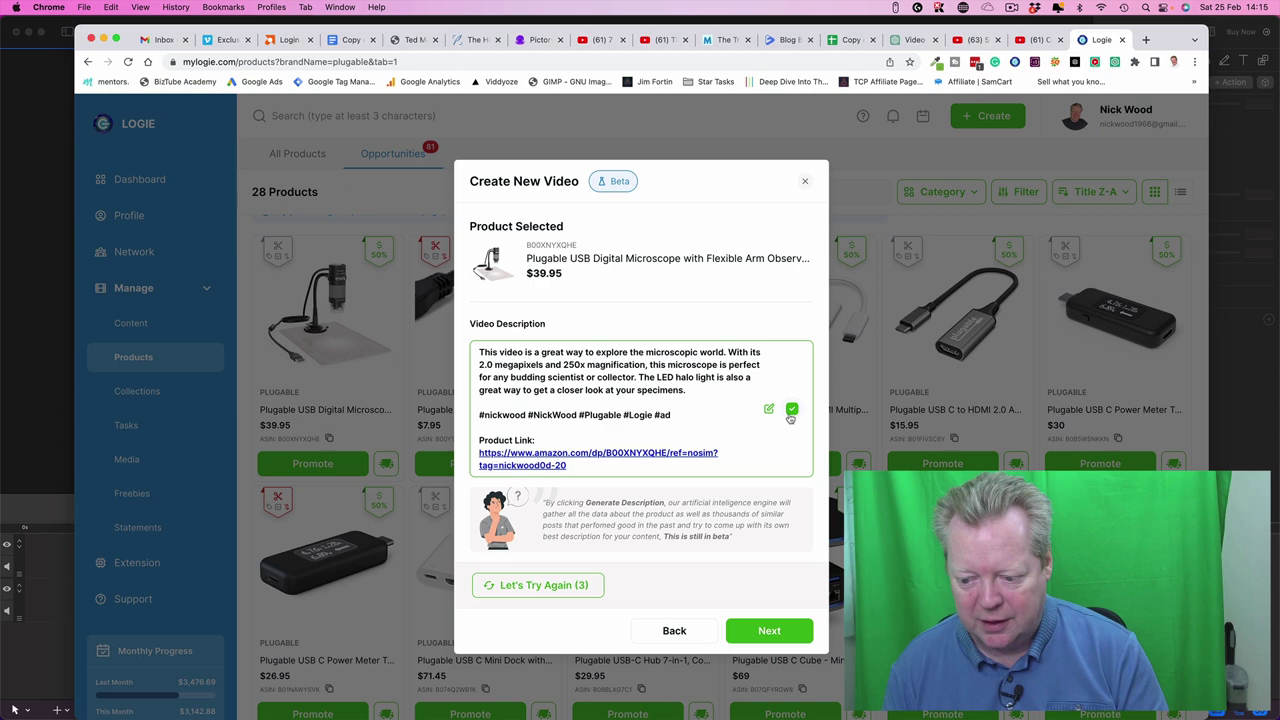
pyautogui.click(784, 633)
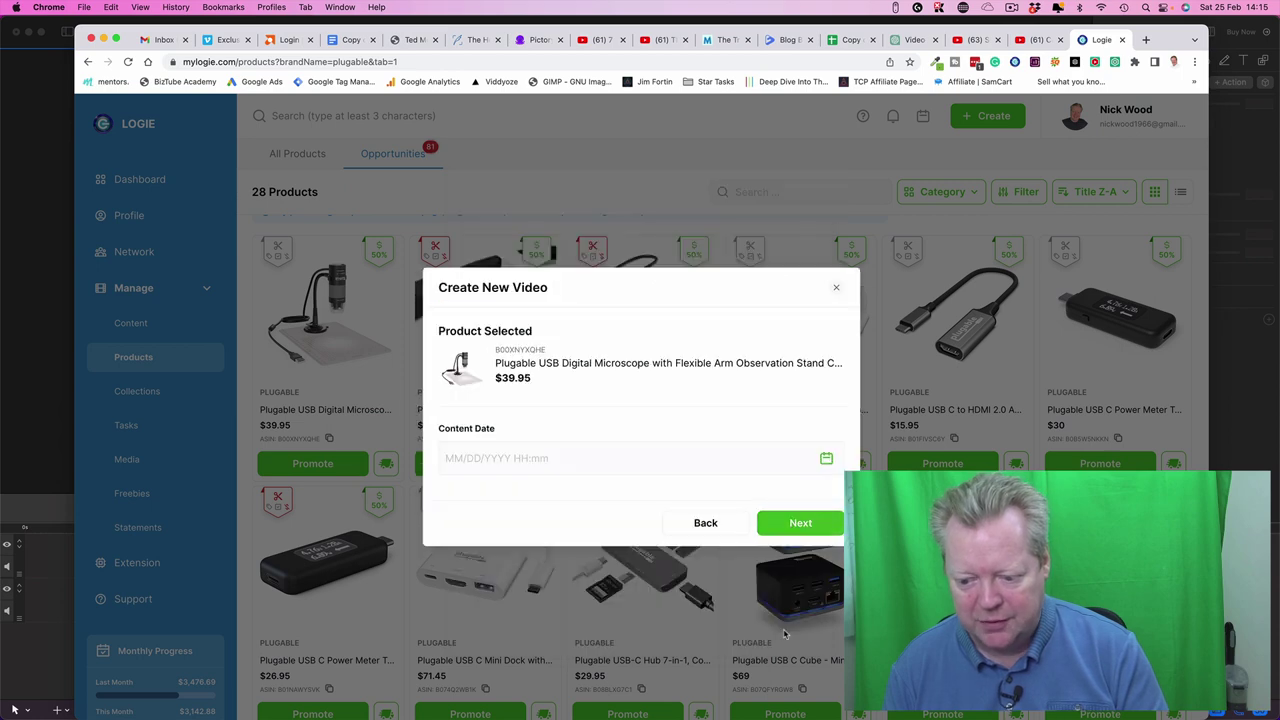
# Set the content date to 02/25/2023 12:00 PM and continue to the thumbnail stage.
pyautogui.click(826, 458)
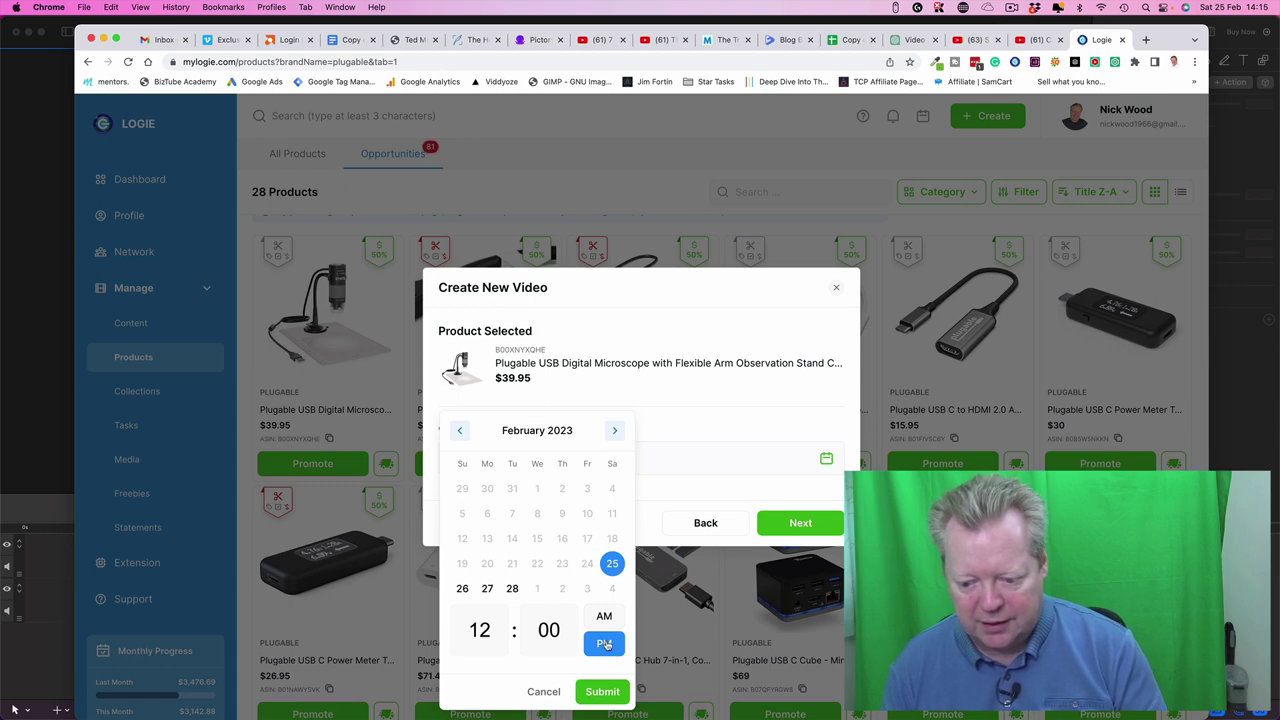
pyautogui.click(603, 692)
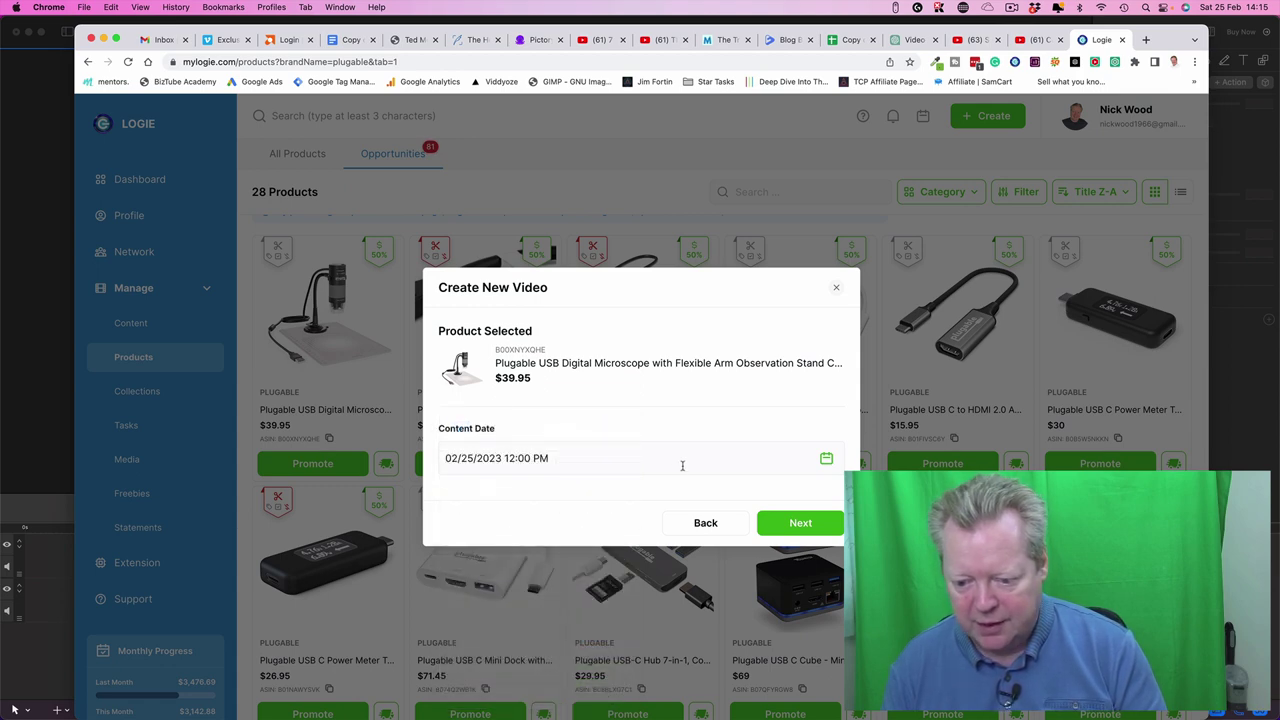
pyautogui.click(807, 524)
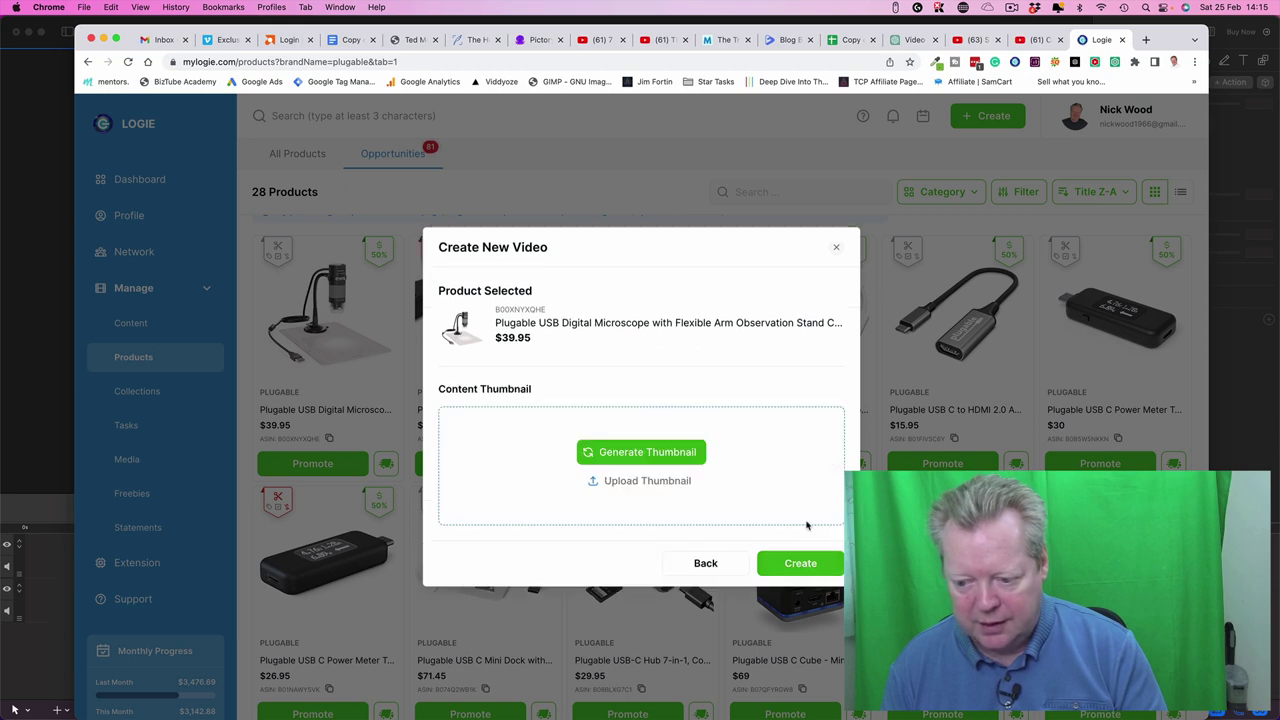
# Start generating a thumbnail and use the suggested microscope product picture as its background image.
pyautogui.click(647, 453)
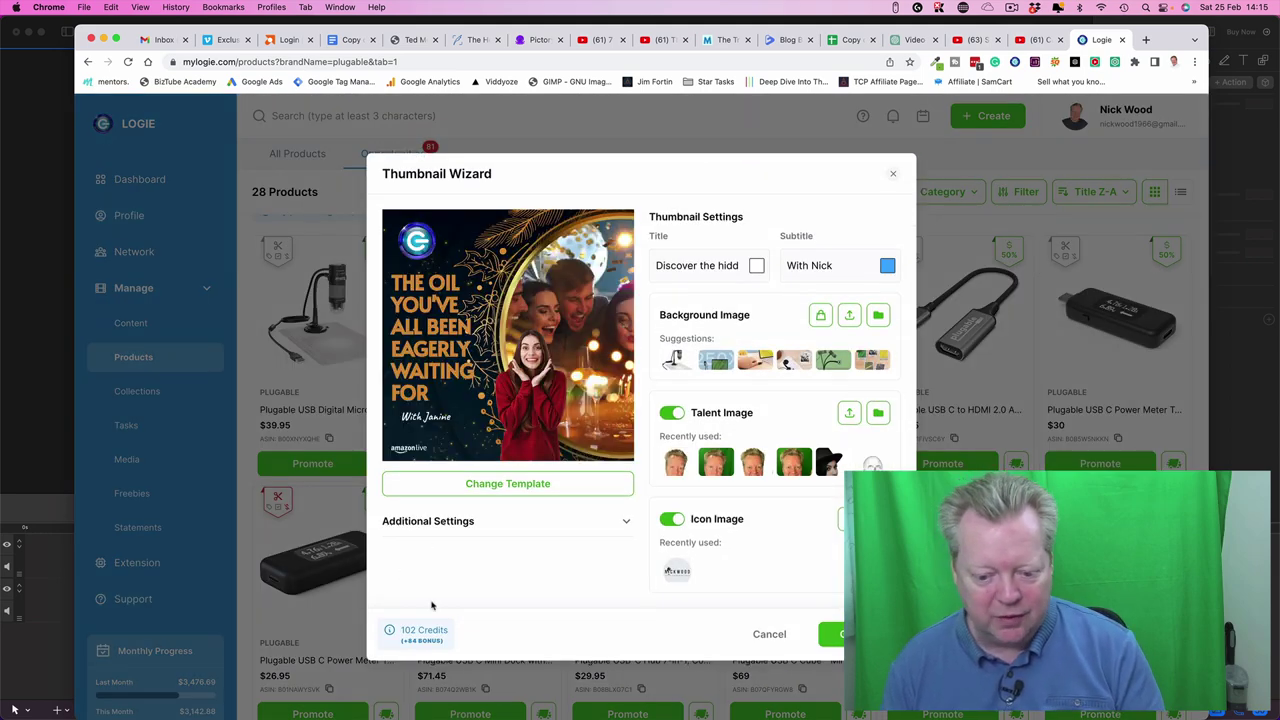
pyautogui.moveTo(402, 630)
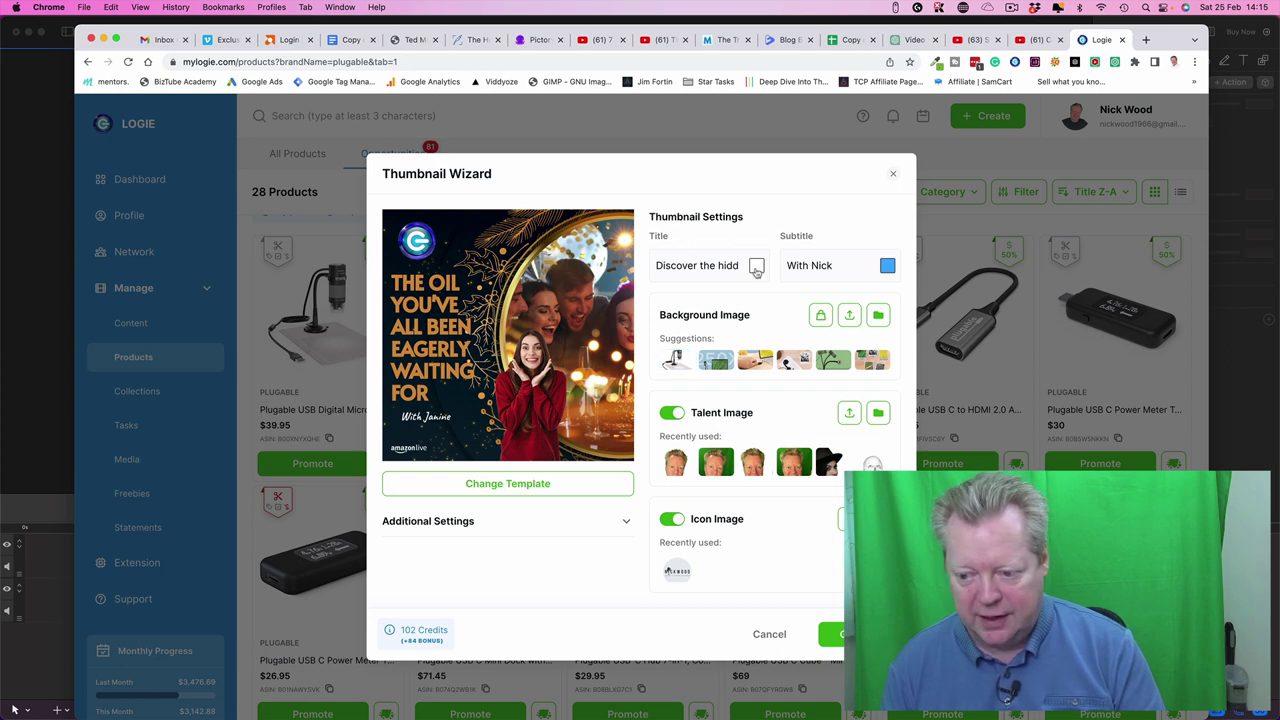
pyautogui.click(758, 272)
pyautogui.click(766, 260)
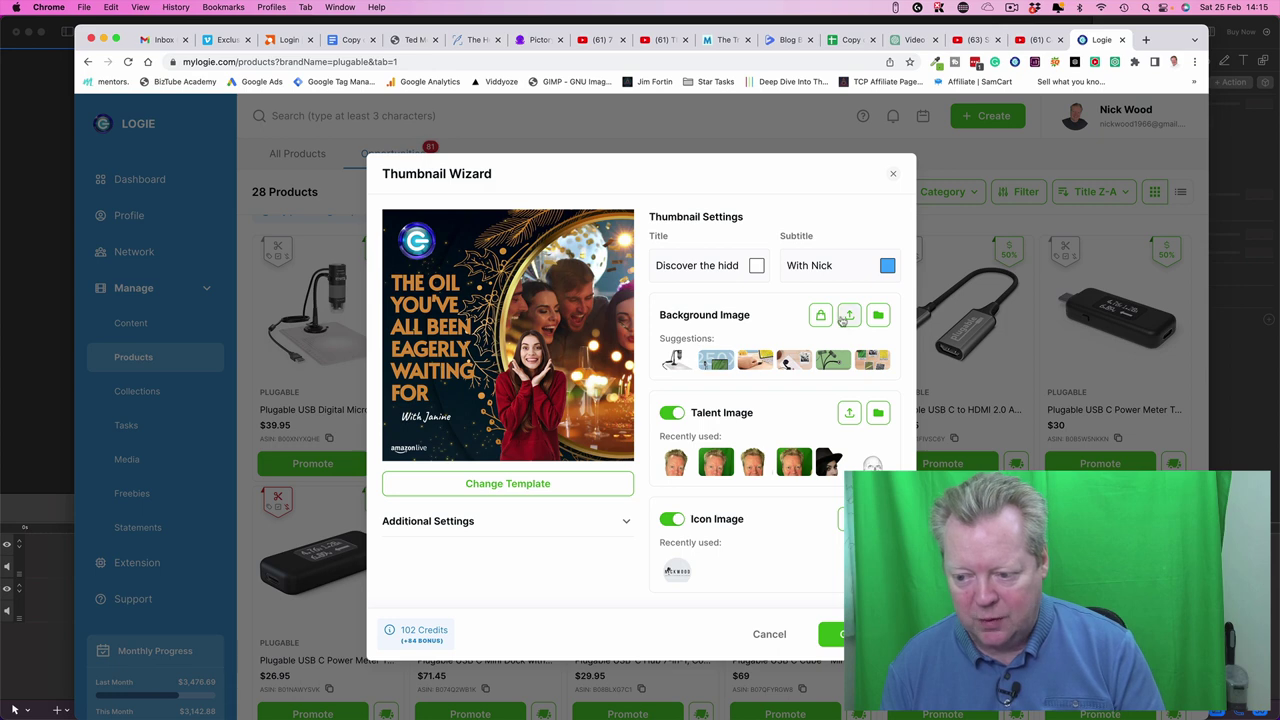
pyautogui.click(877, 316)
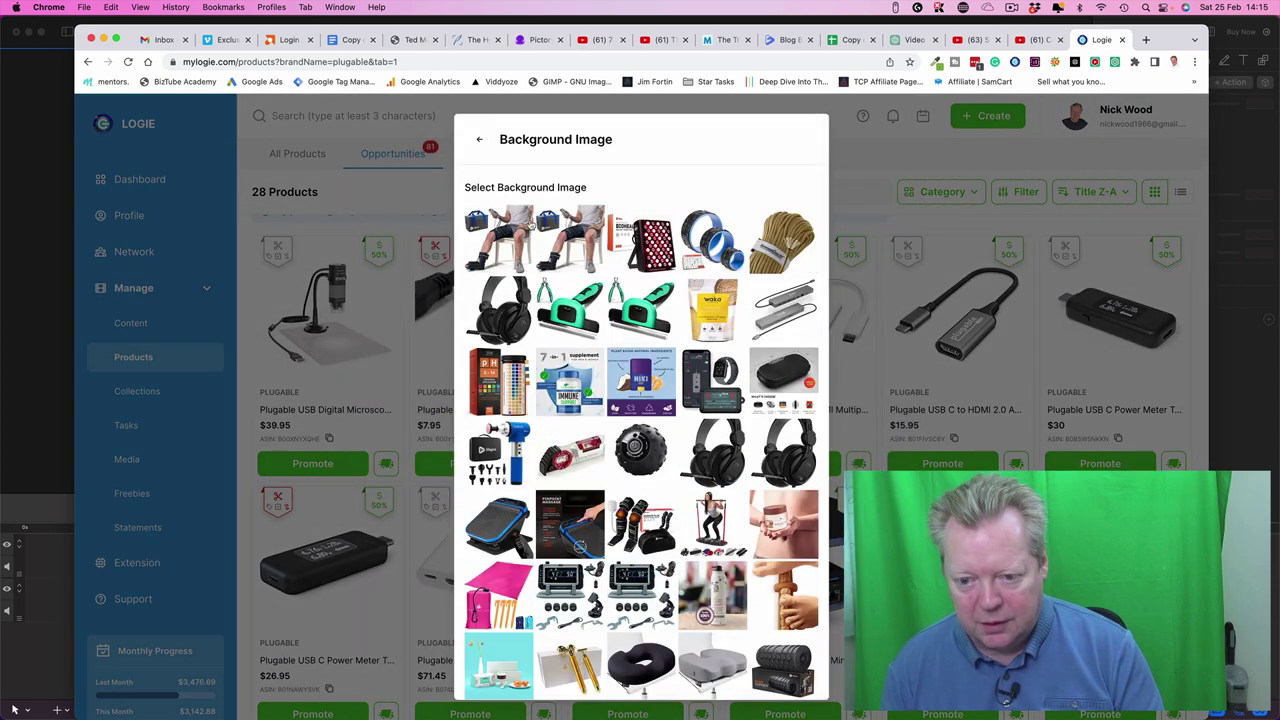
pyautogui.click(479, 139)
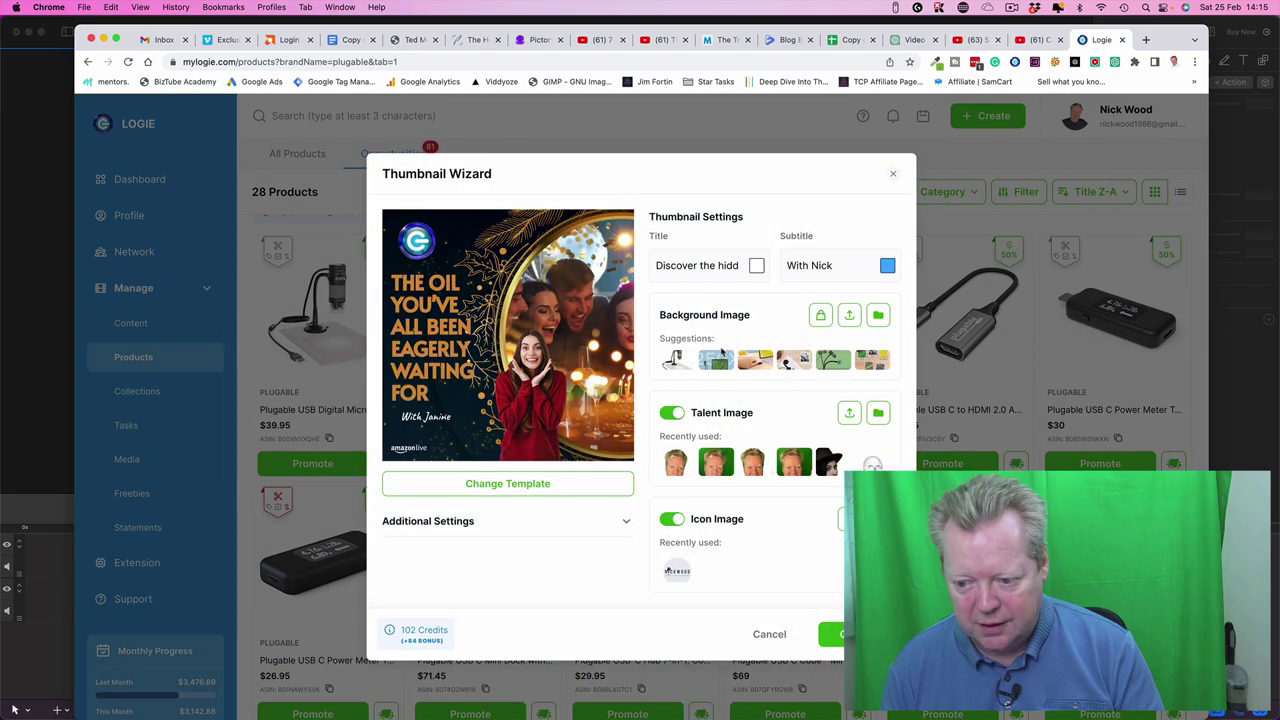
pyautogui.click(677, 362)
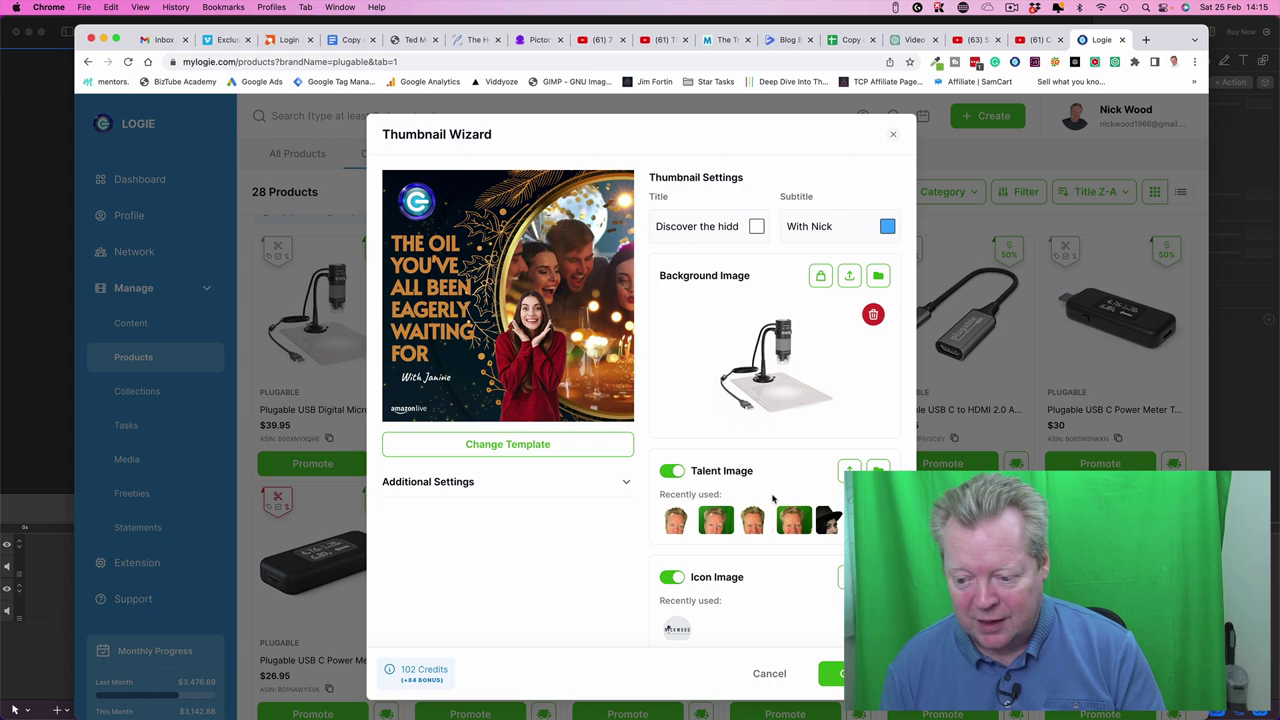
# Try to upload the five PNG portrait photos named with 2502 from Finder's recent files as talent images.
pyautogui.click(878, 470)
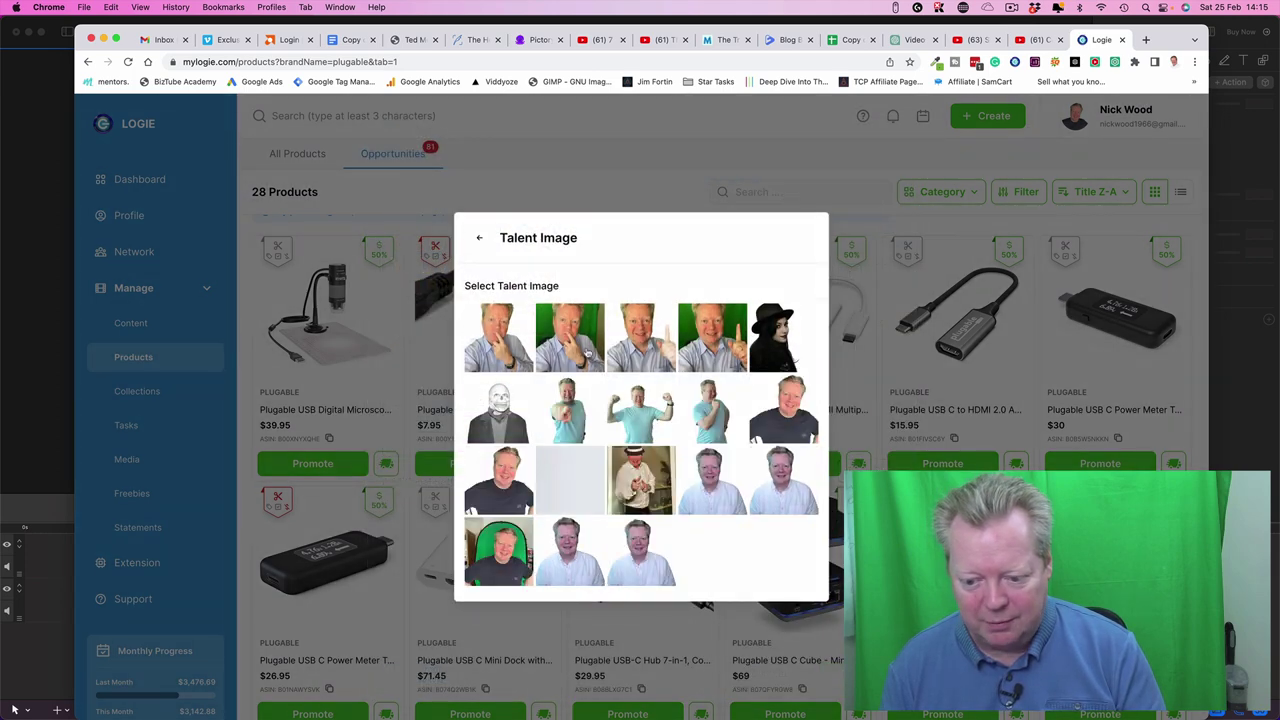
pyautogui.click(480, 240)
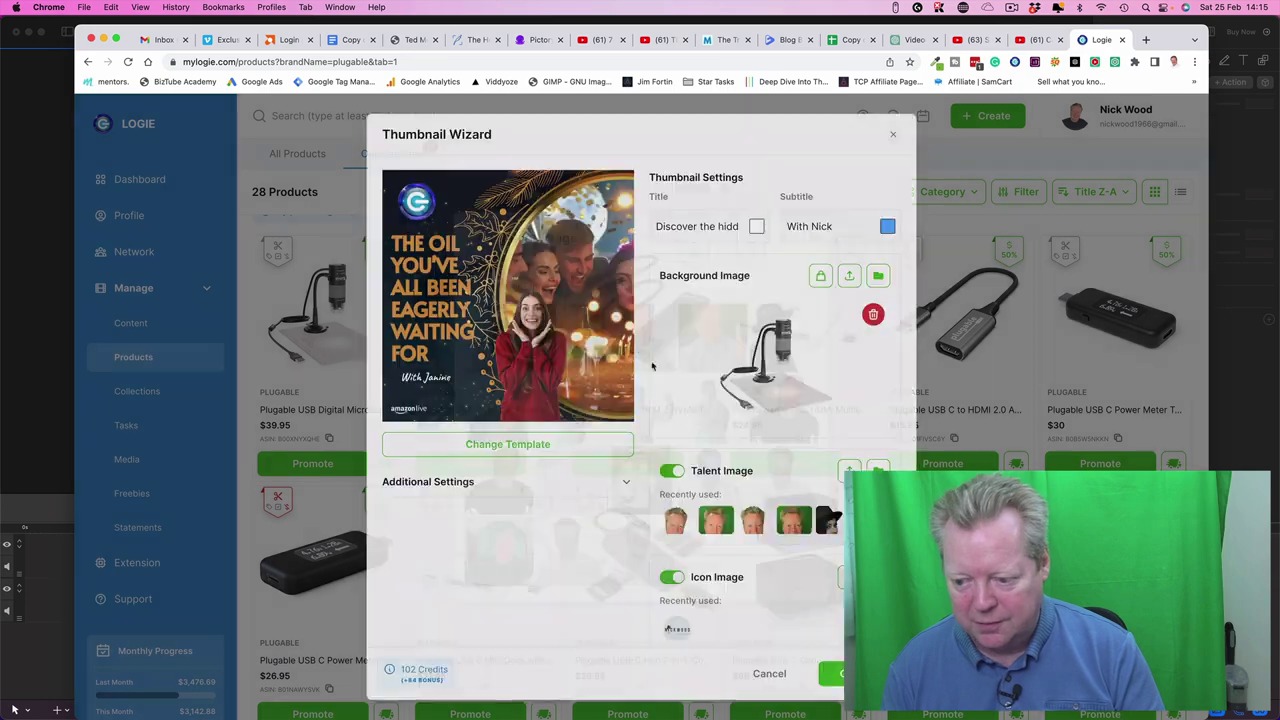
pyautogui.click(849, 577)
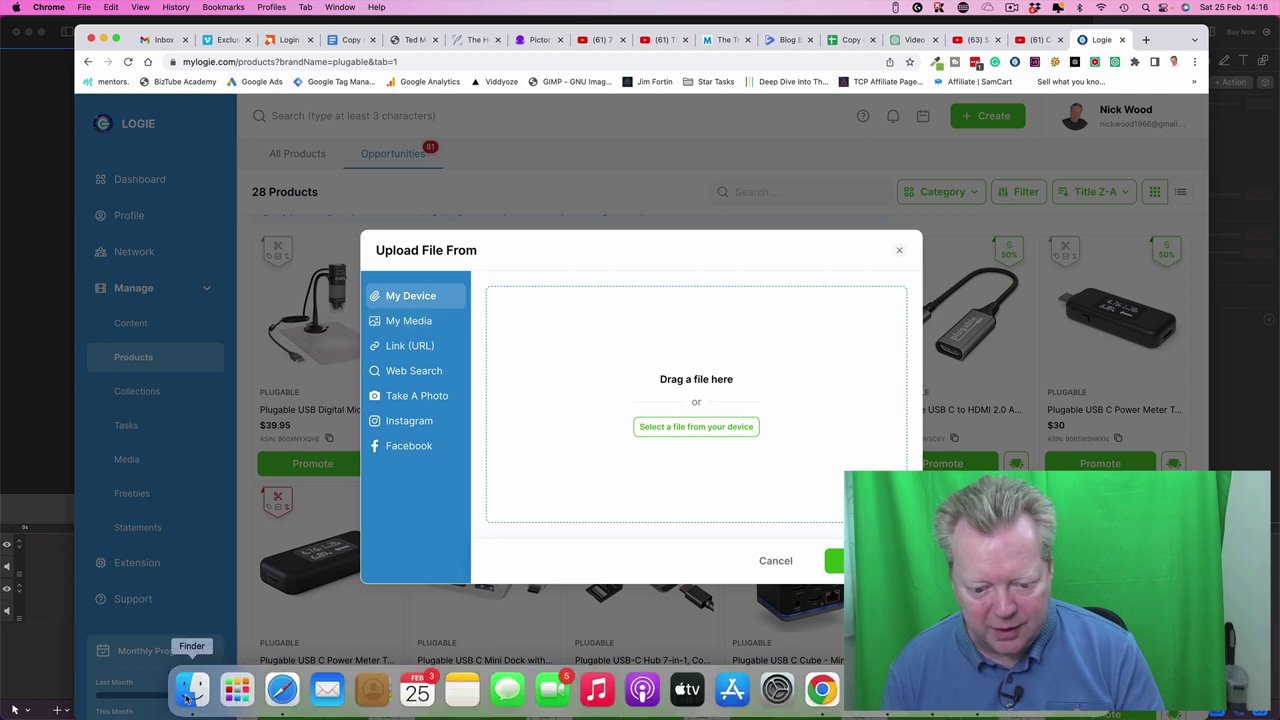
pyautogui.click(192, 692)
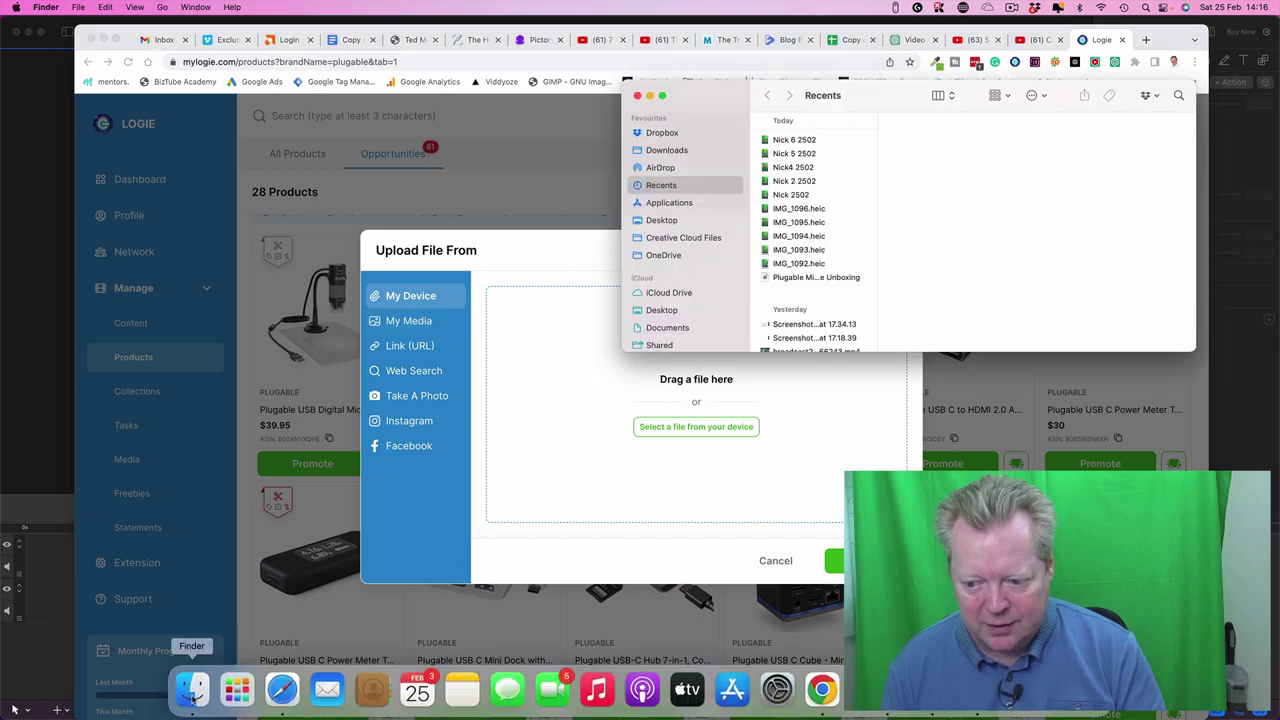
pyautogui.click(775, 143)
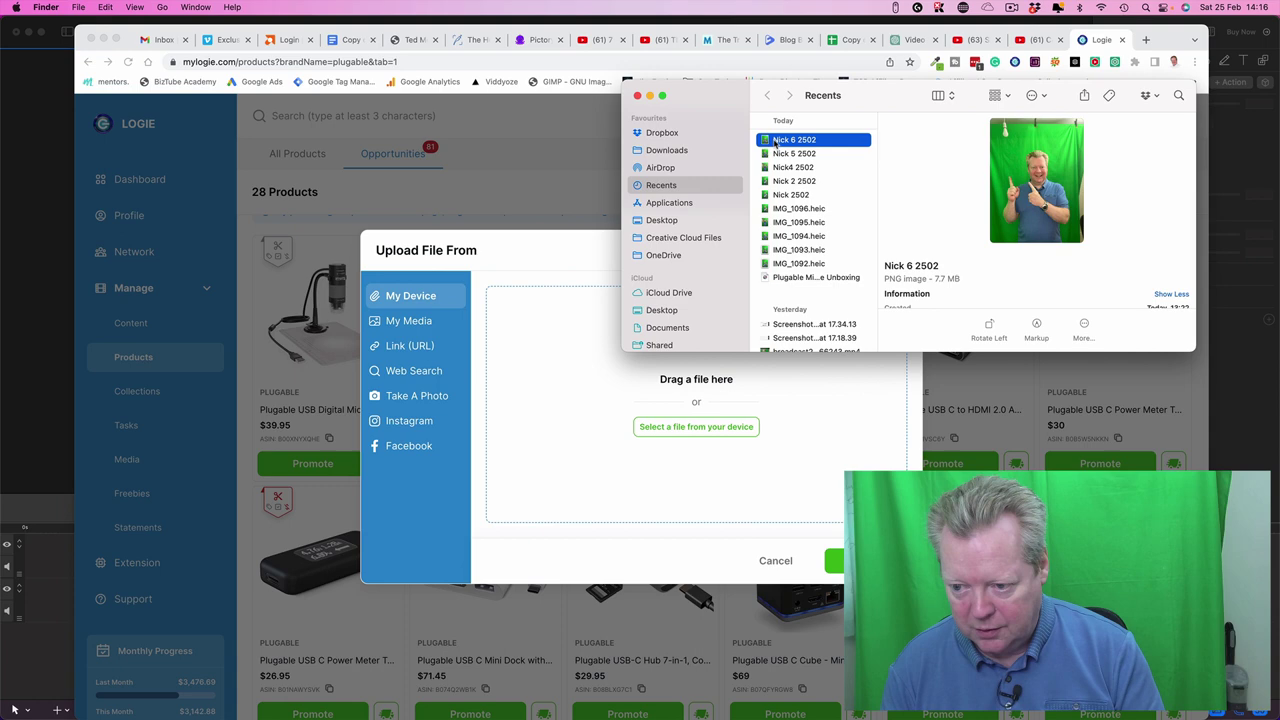
pyautogui.hotkey('shift', 'Down')
pyautogui.hotkey('shift', 'Down')
pyautogui.hotkey('shift', 'Down')
pyautogui.hotkey('shift', 'Down')
pyautogui.hotkey('shift', 'Down')
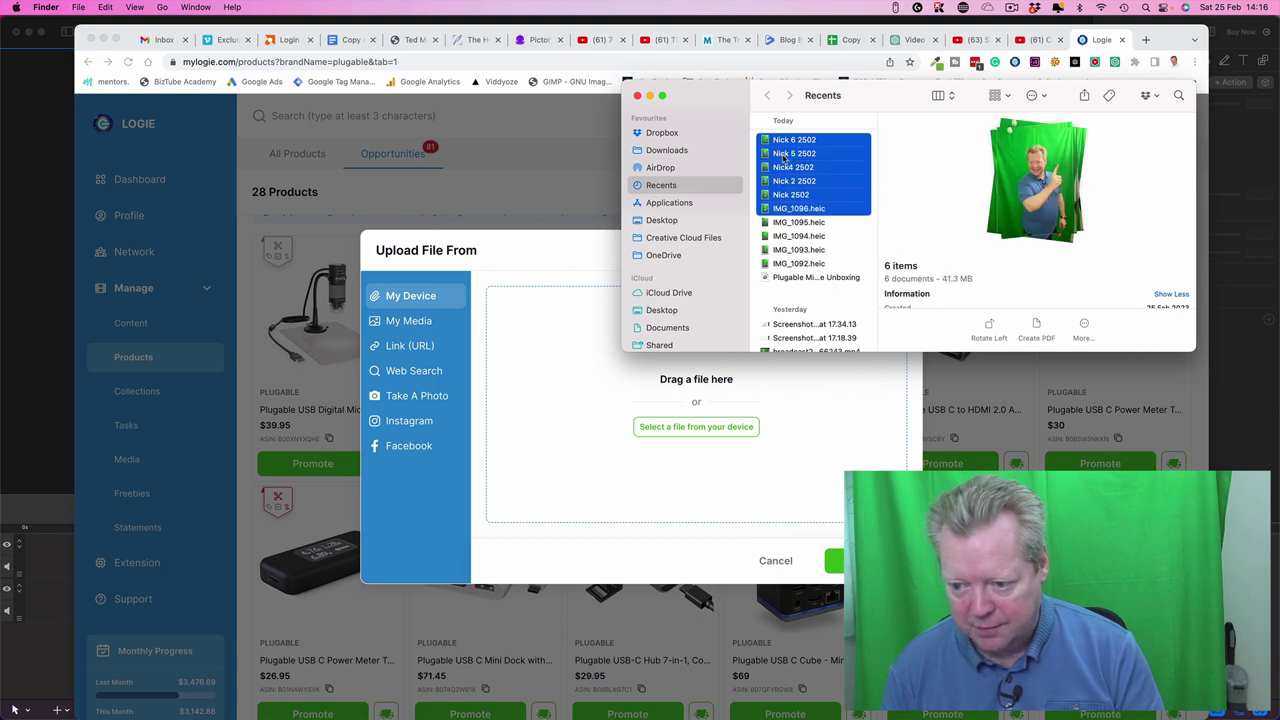
pyautogui.hotkey('shift', 'Up')
pyautogui.moveTo(785, 157); pyautogui.dragTo(587, 408)
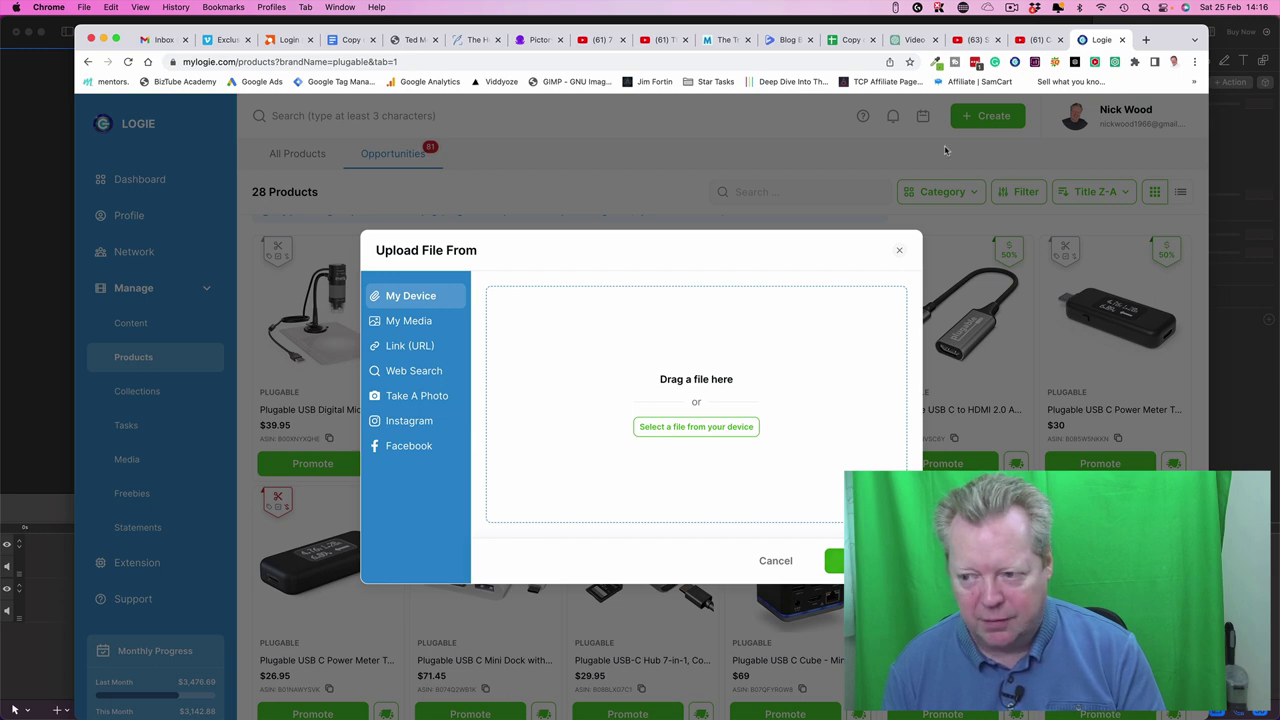
pyautogui.click(1008, 9)
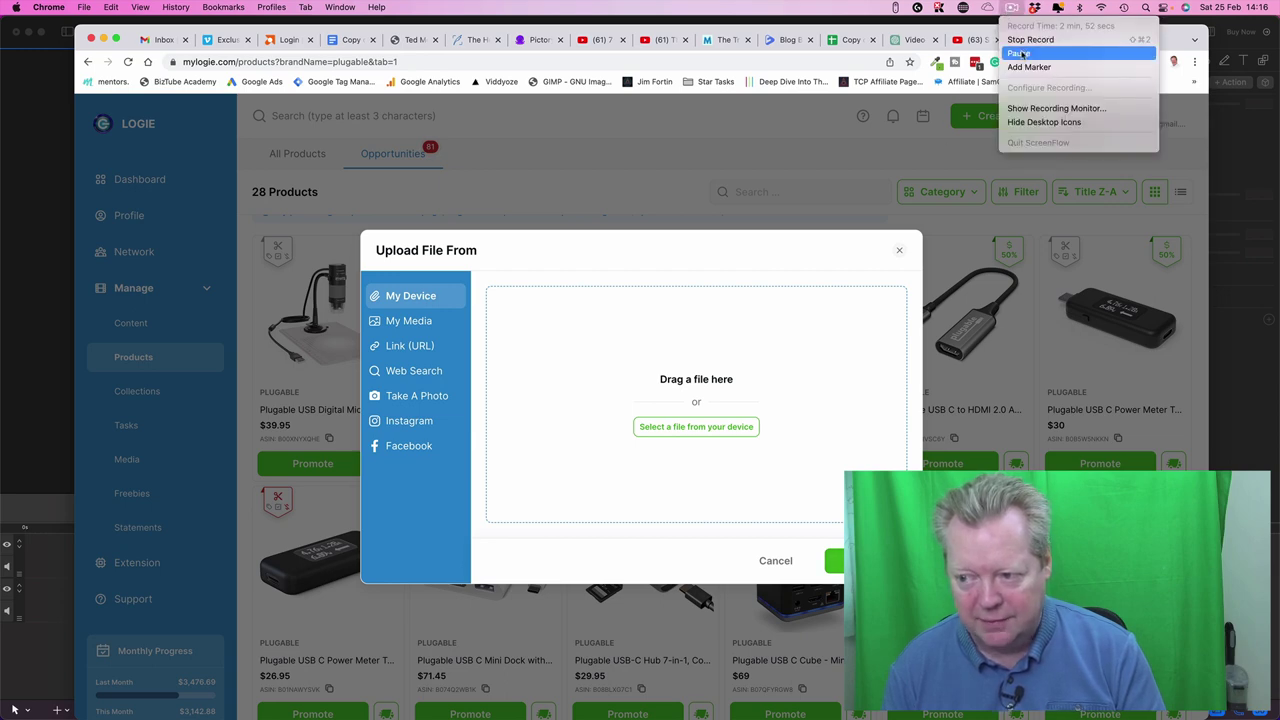
pyautogui.click(1020, 53)
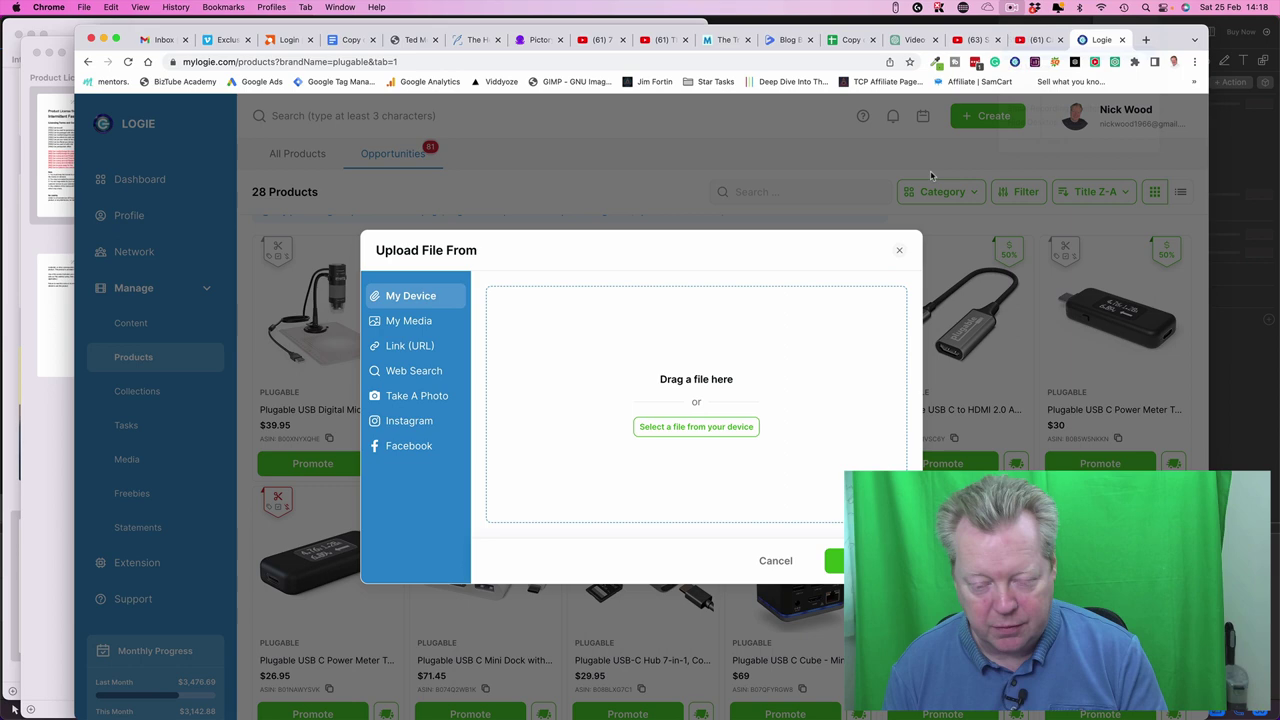
# Load the five JPEG portrait photos named with 2502 from Finder's recent files into the upload dialog.
pyautogui.moveTo(282, 712)
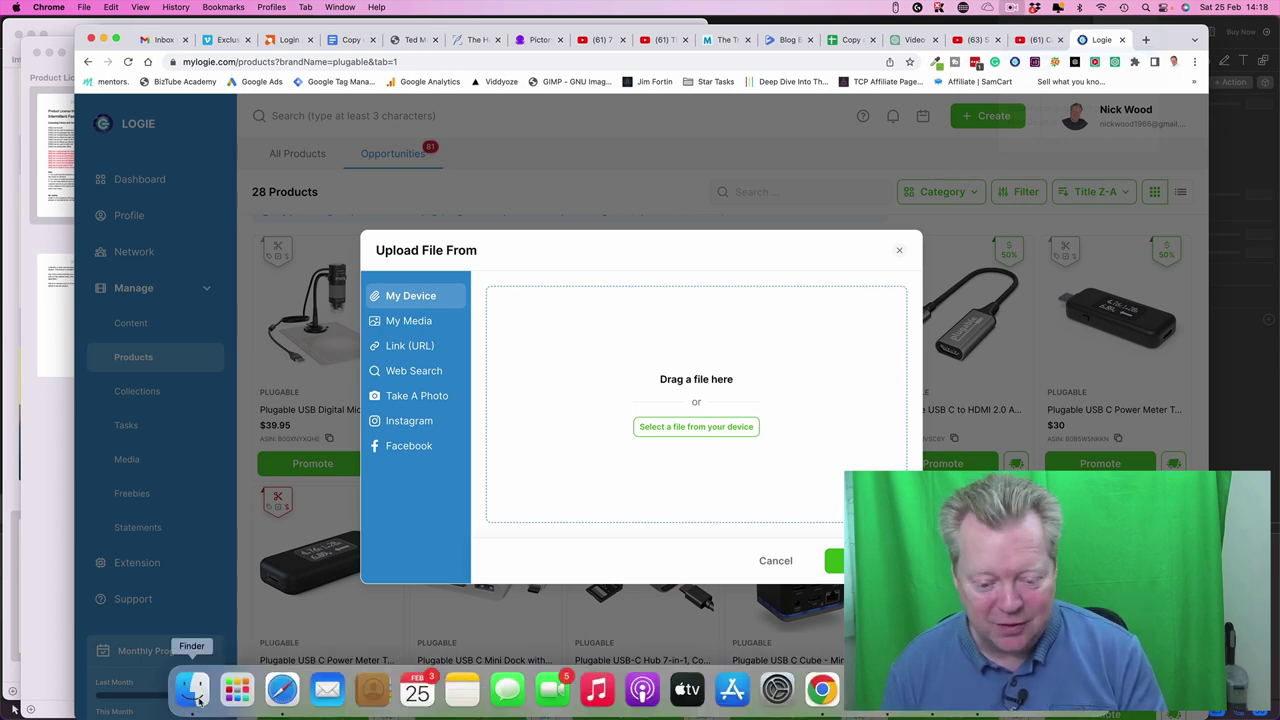
pyautogui.click(197, 699)
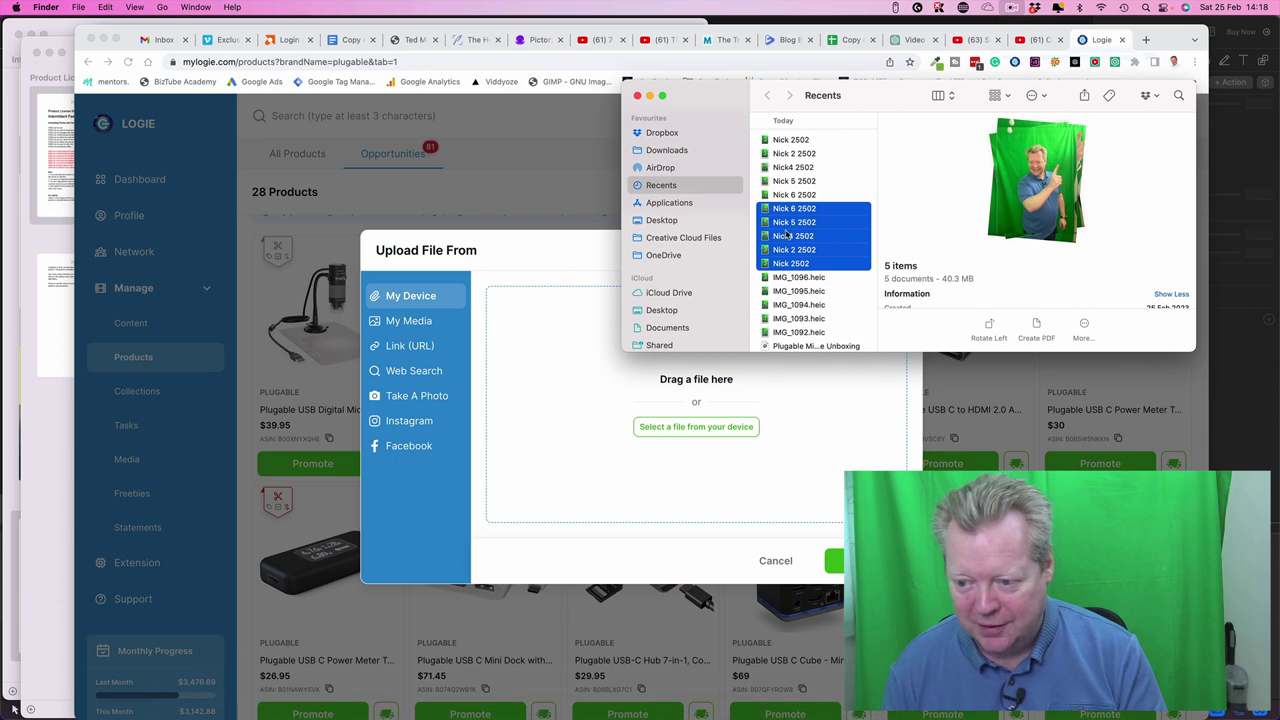
pyautogui.click(792, 182)
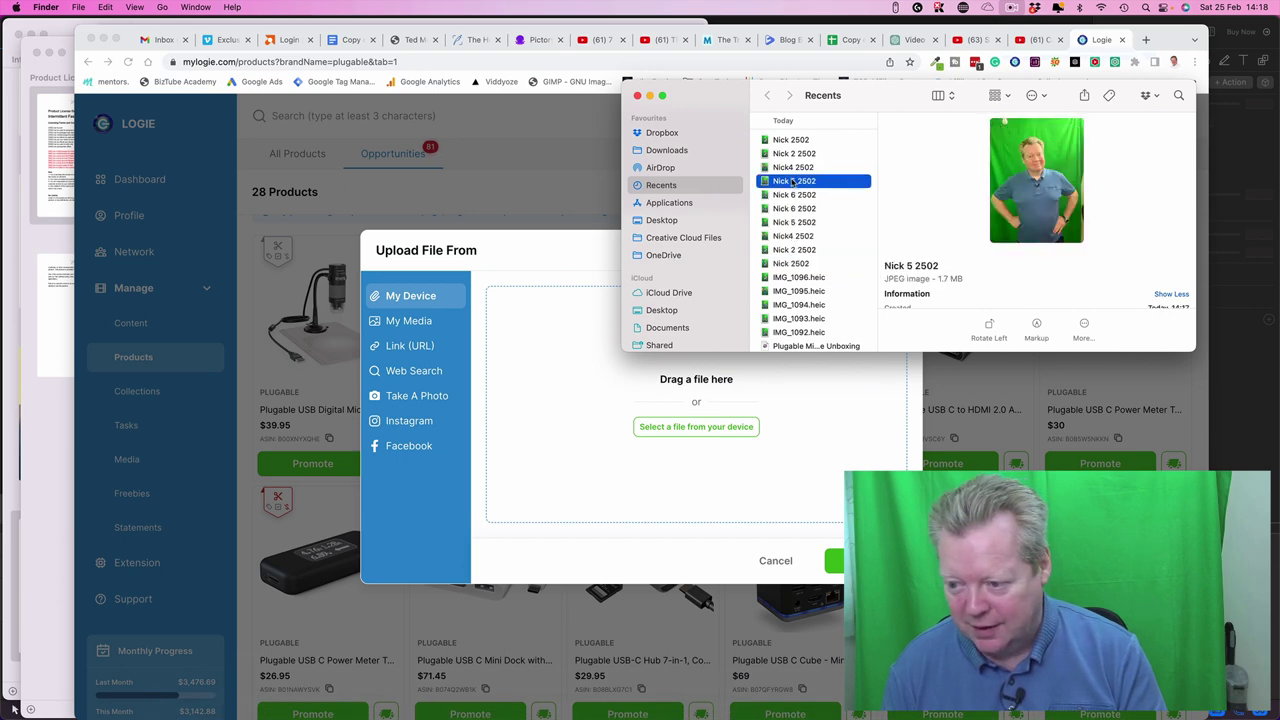
pyautogui.click(787, 144)
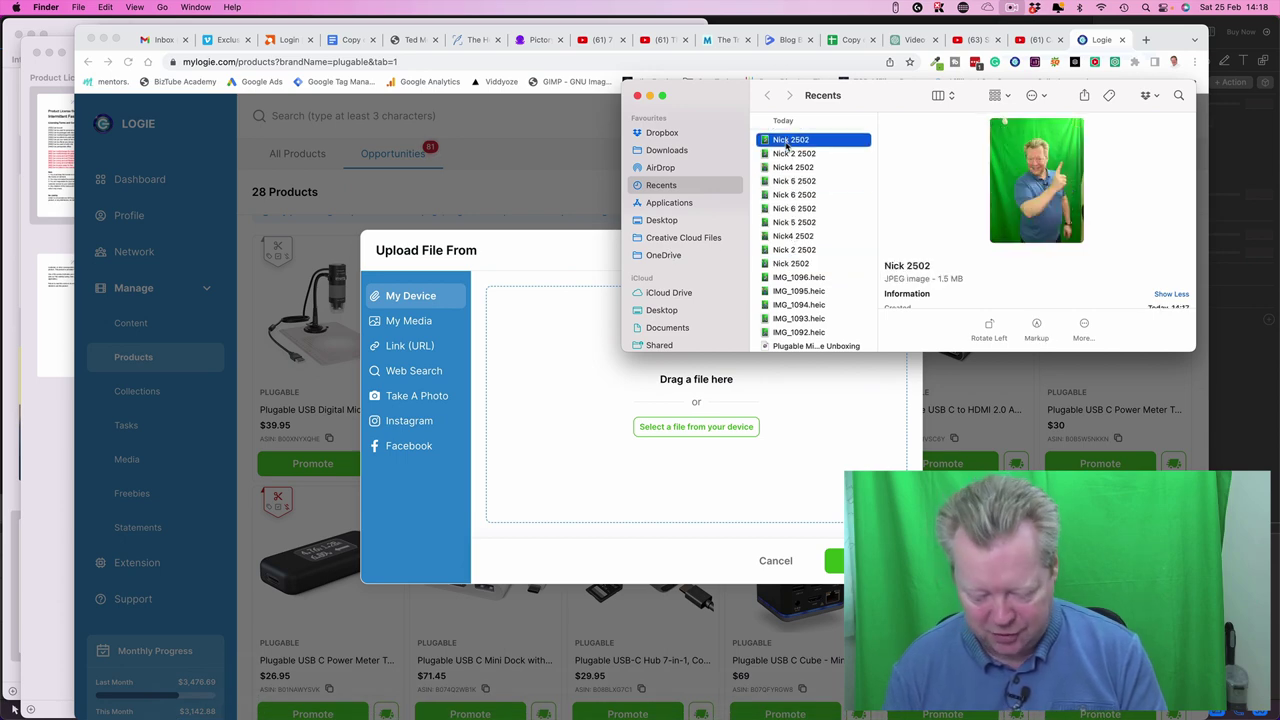
pyautogui.hotkey('shift', 'Down')
pyautogui.hotkey('shift', 'Down')
pyautogui.hotkey('shift', 'Down')
pyautogui.hotkey('shift', 'Down')
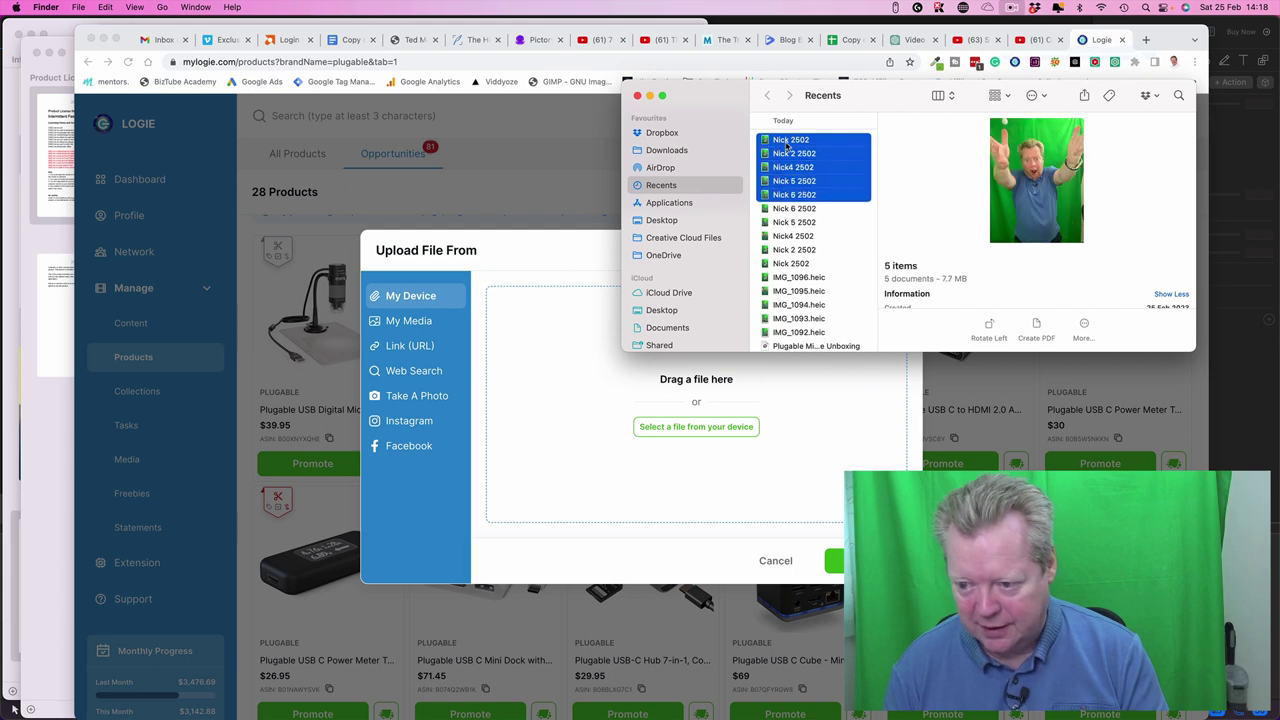
pyautogui.moveTo(787, 146); pyautogui.dragTo(594, 374)
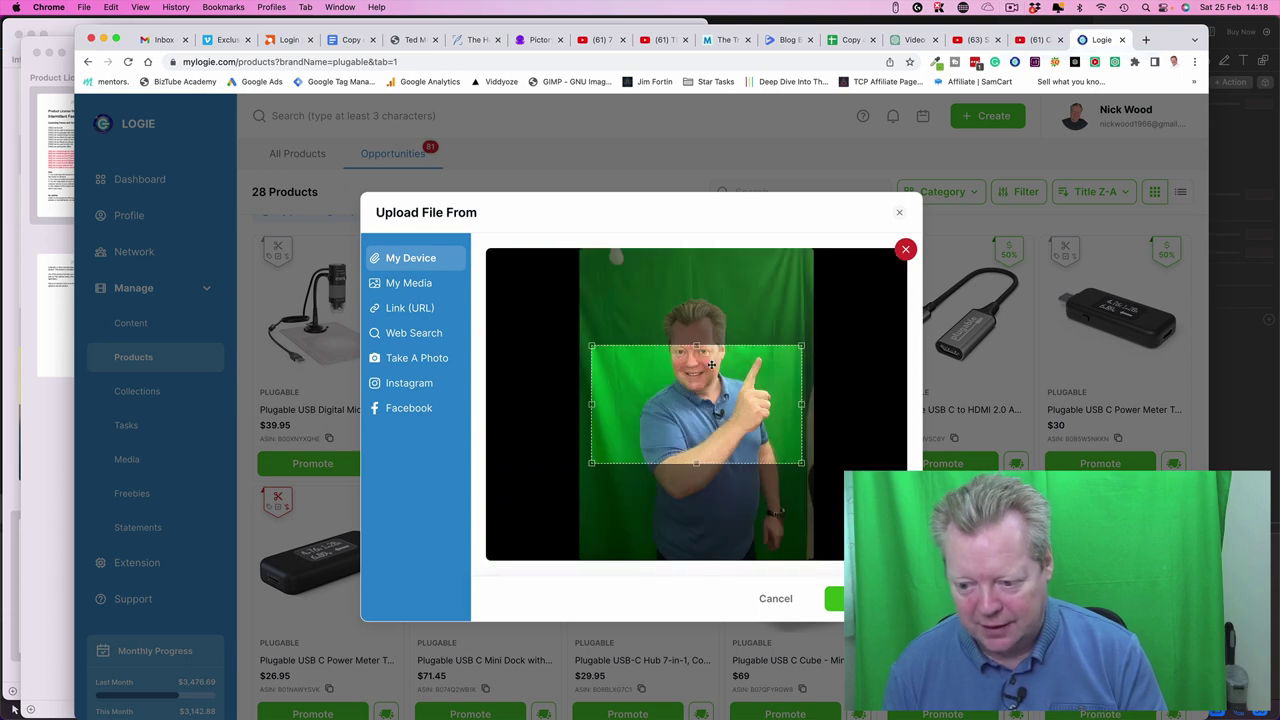
# Crop the portrait photo to frame the whole figure from above the head to the lowered hand, and upload it as talent image.
pyautogui.moveTo(696, 346); pyautogui.dragTo(696, 286)
pyautogui.moveTo(697, 463); pyautogui.dragTo(697, 543)
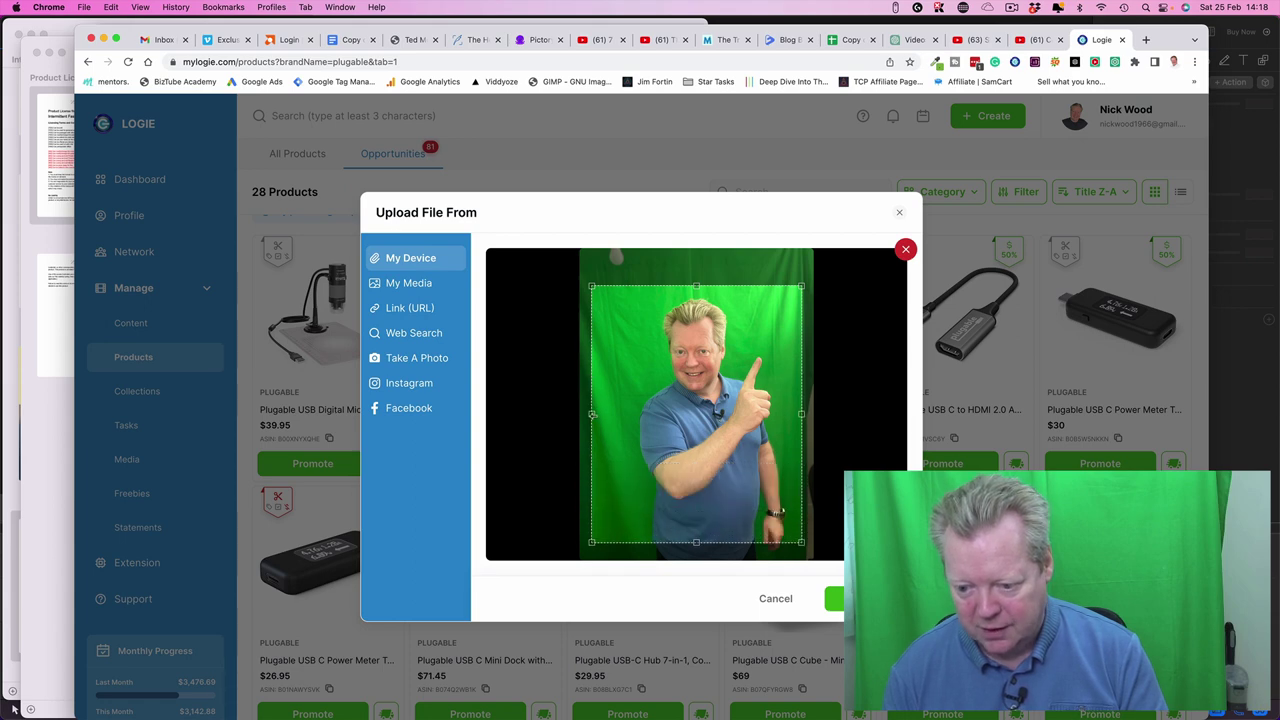
pyautogui.moveTo(593, 414); pyautogui.dragTo(615, 414)
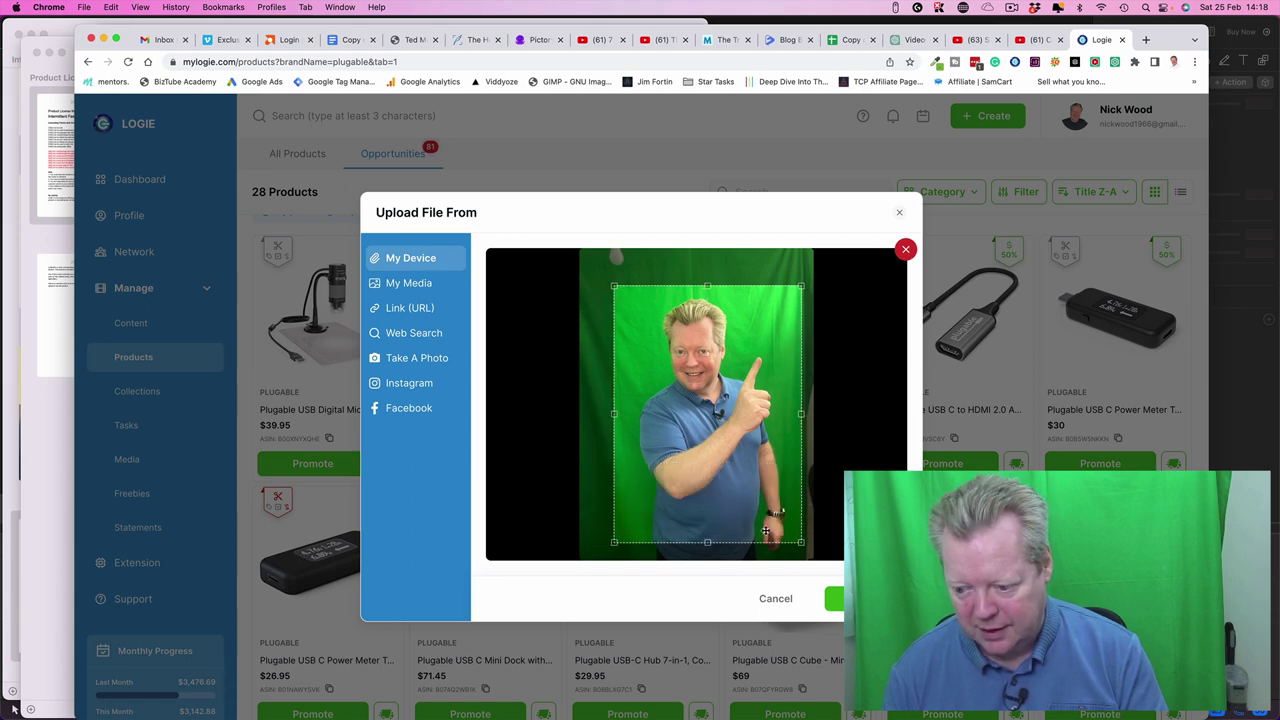
pyautogui.click(870, 598)
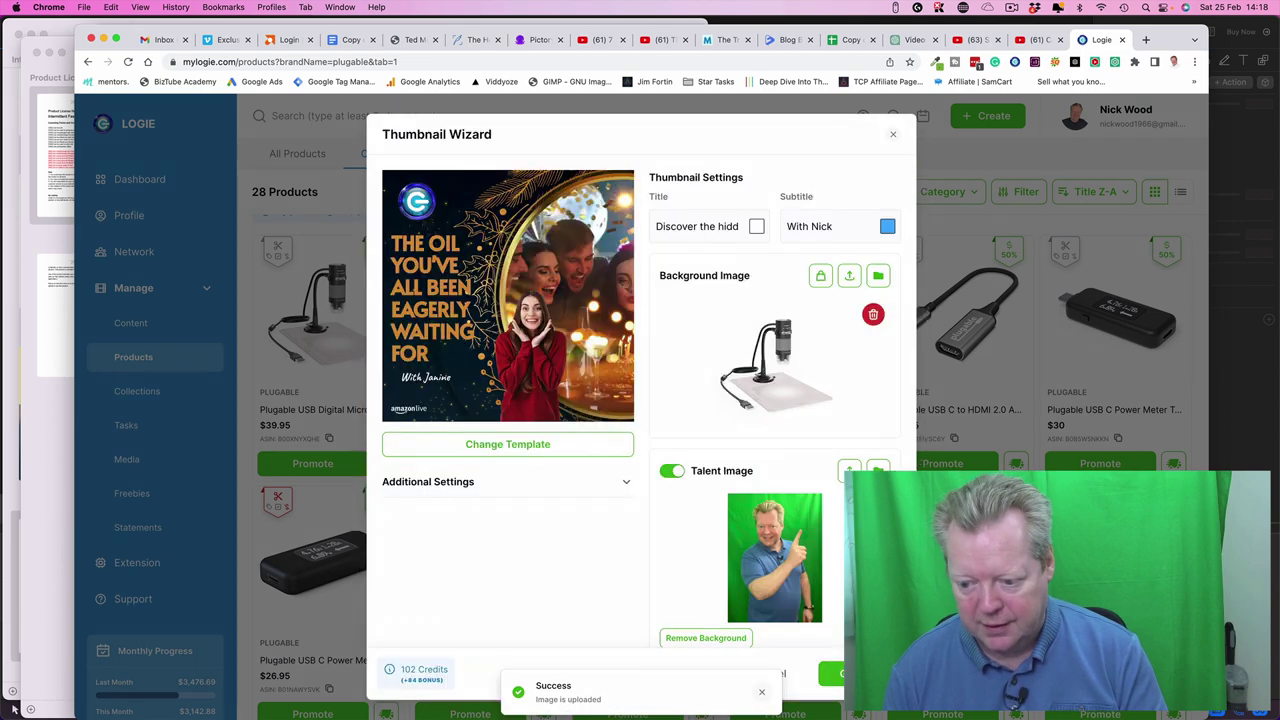
# Remove the green background from the uploaded talent image.
pyautogui.scroll(-2, 726, 571)
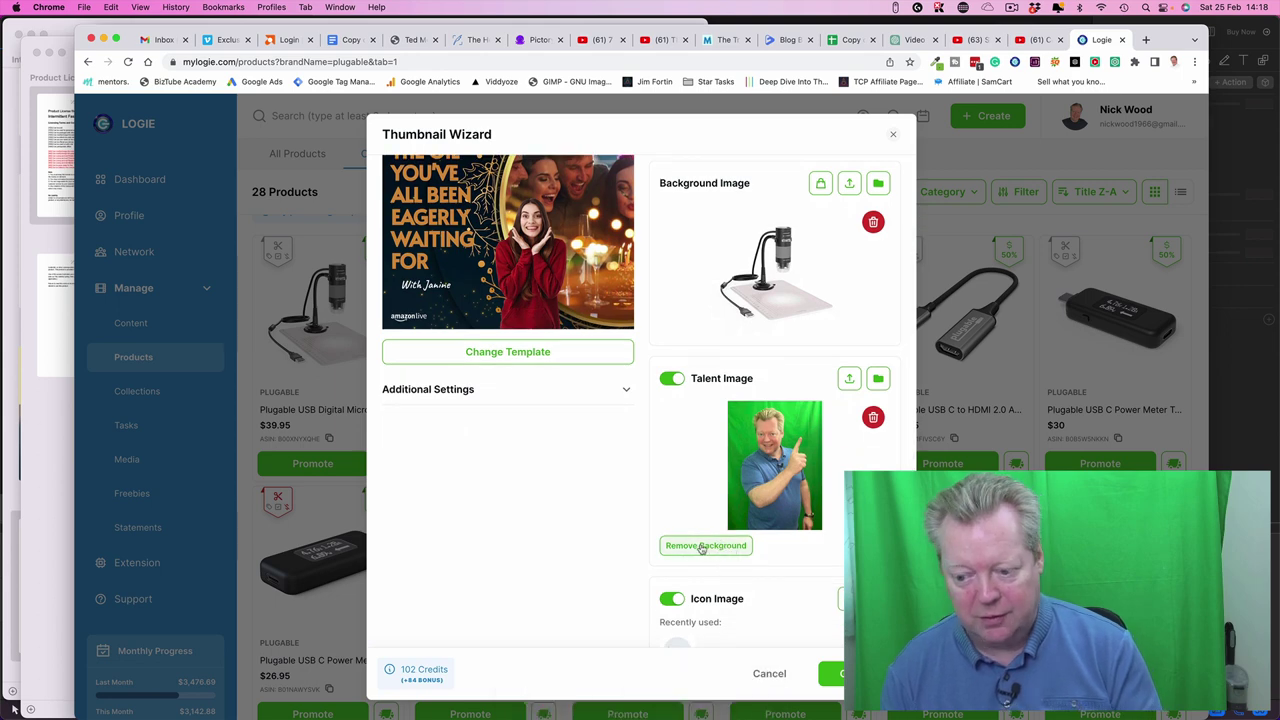
pyautogui.click(702, 547)
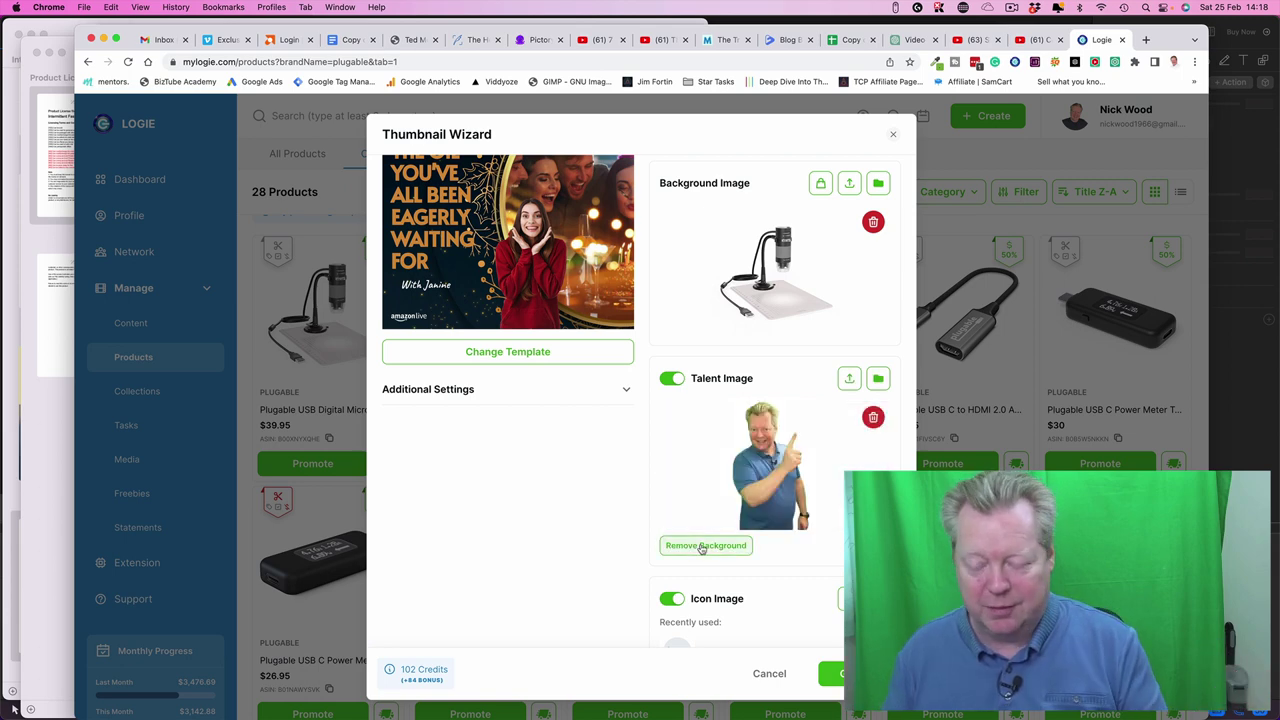
pyautogui.scroll(-2, 810, 584)
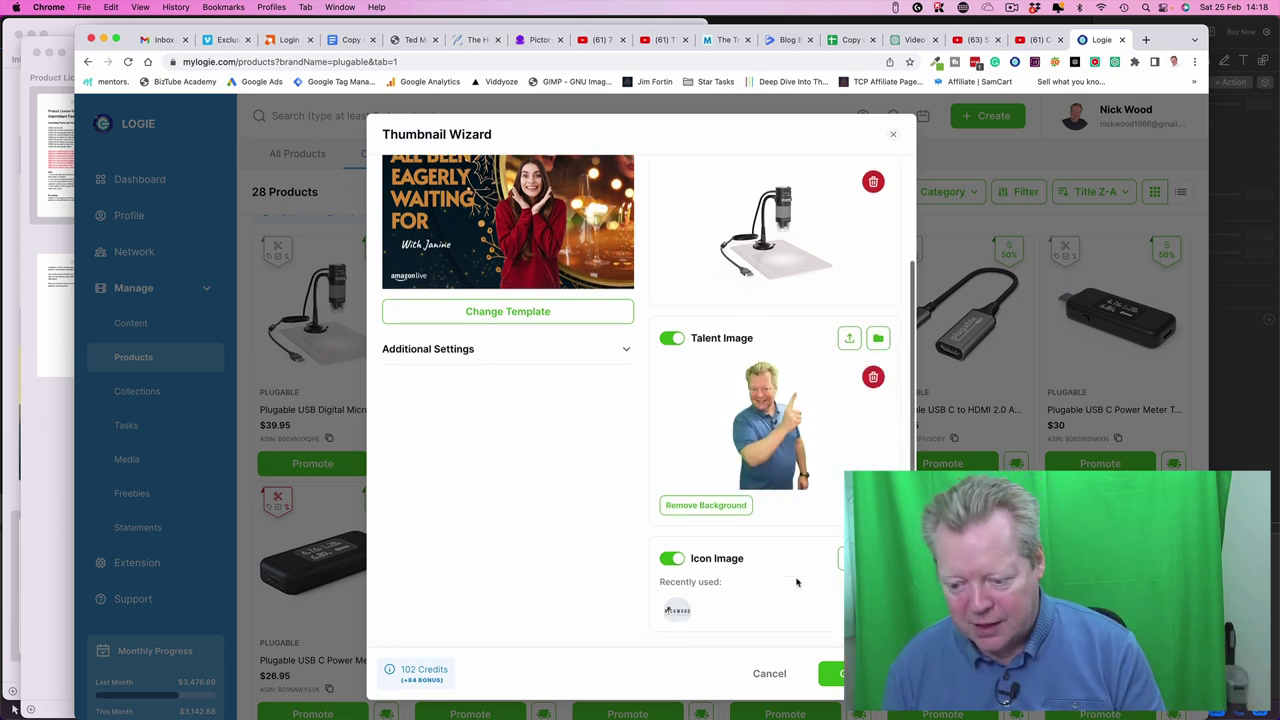
# Start changing the thumbnail template and filter the available templates by the Electronics category.
pyautogui.scroll(4, 697, 582)
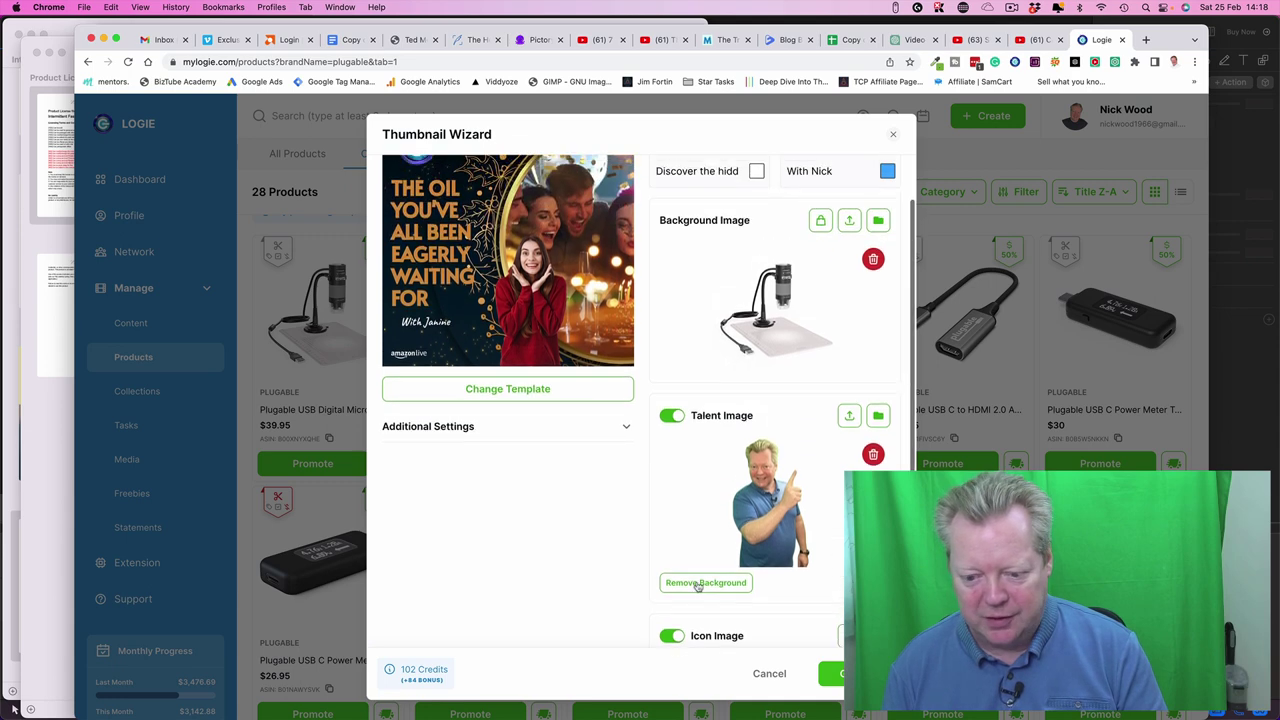
pyautogui.click(543, 391)
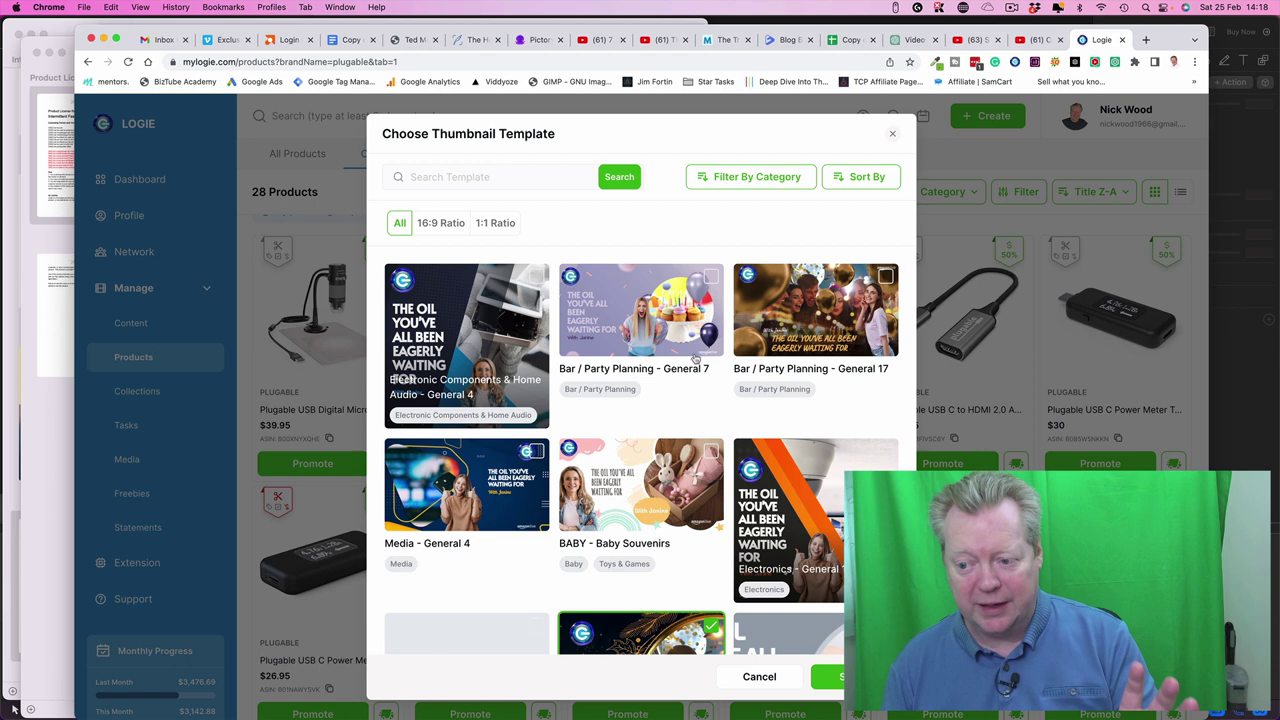
pyautogui.click(856, 175)
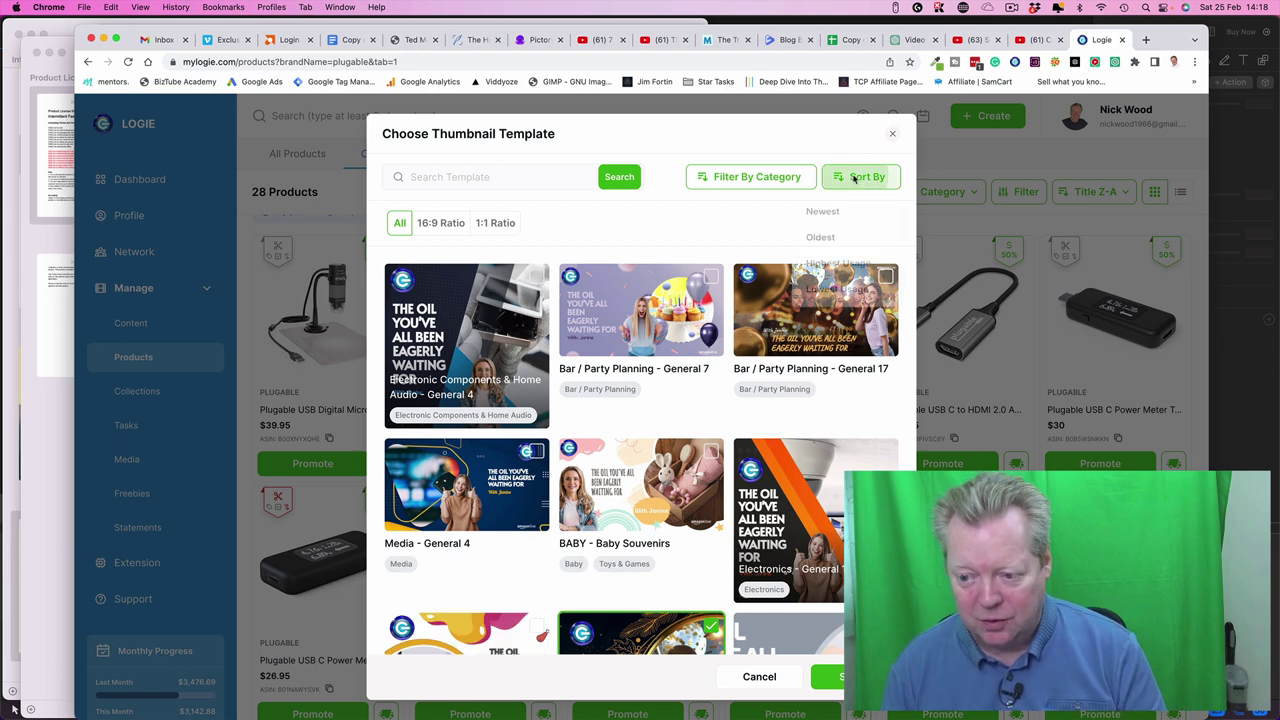
pyautogui.click(777, 178)
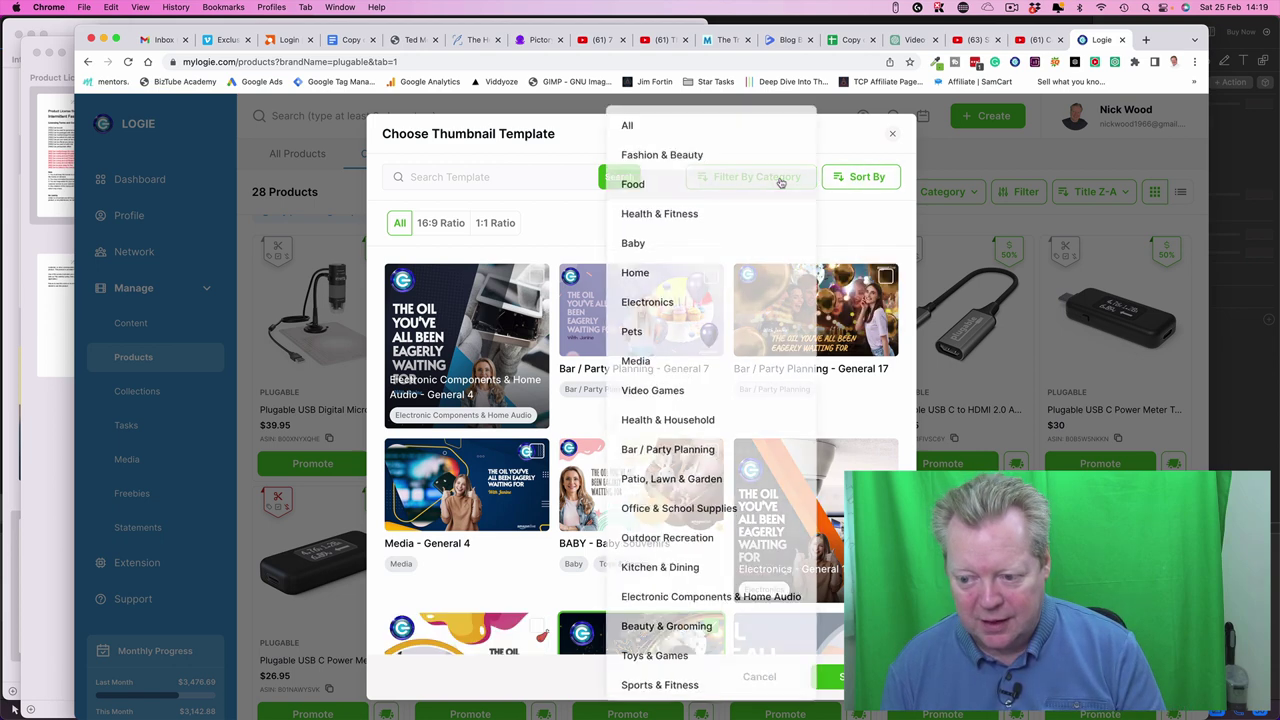
pyautogui.click(873, 178)
pyautogui.click(861, 177)
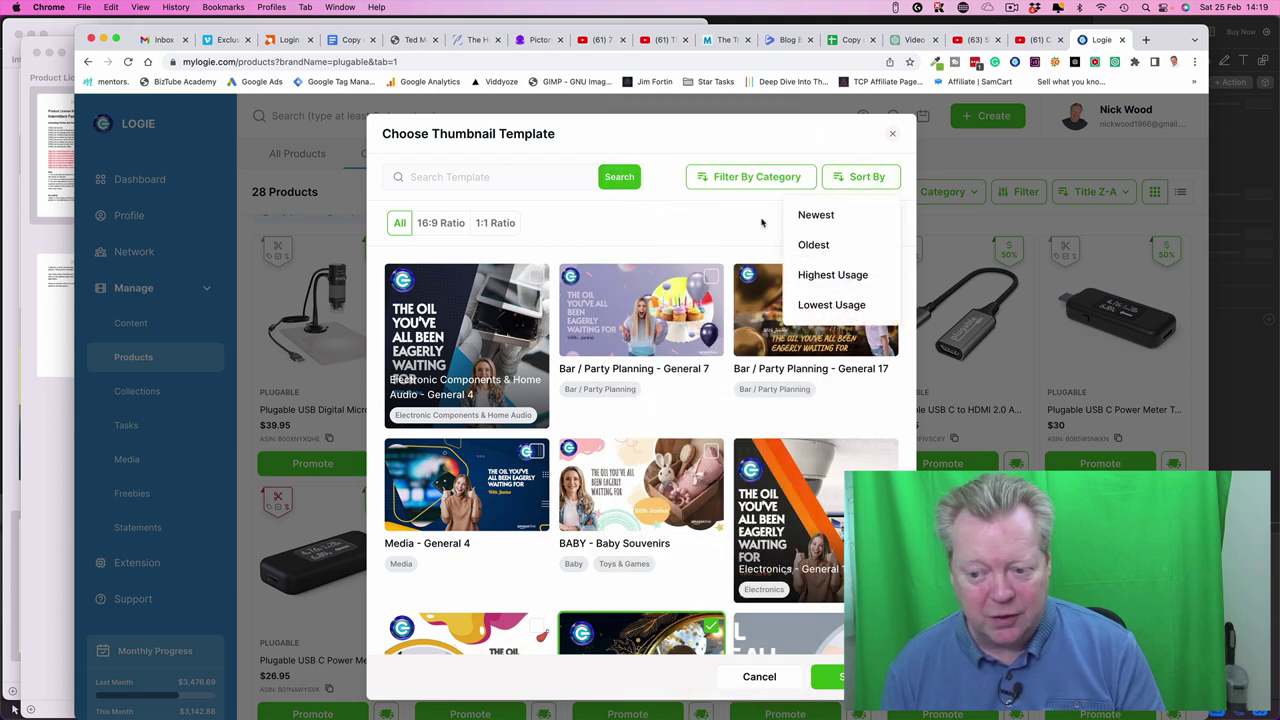
pyautogui.click(729, 176)
pyautogui.click(715, 178)
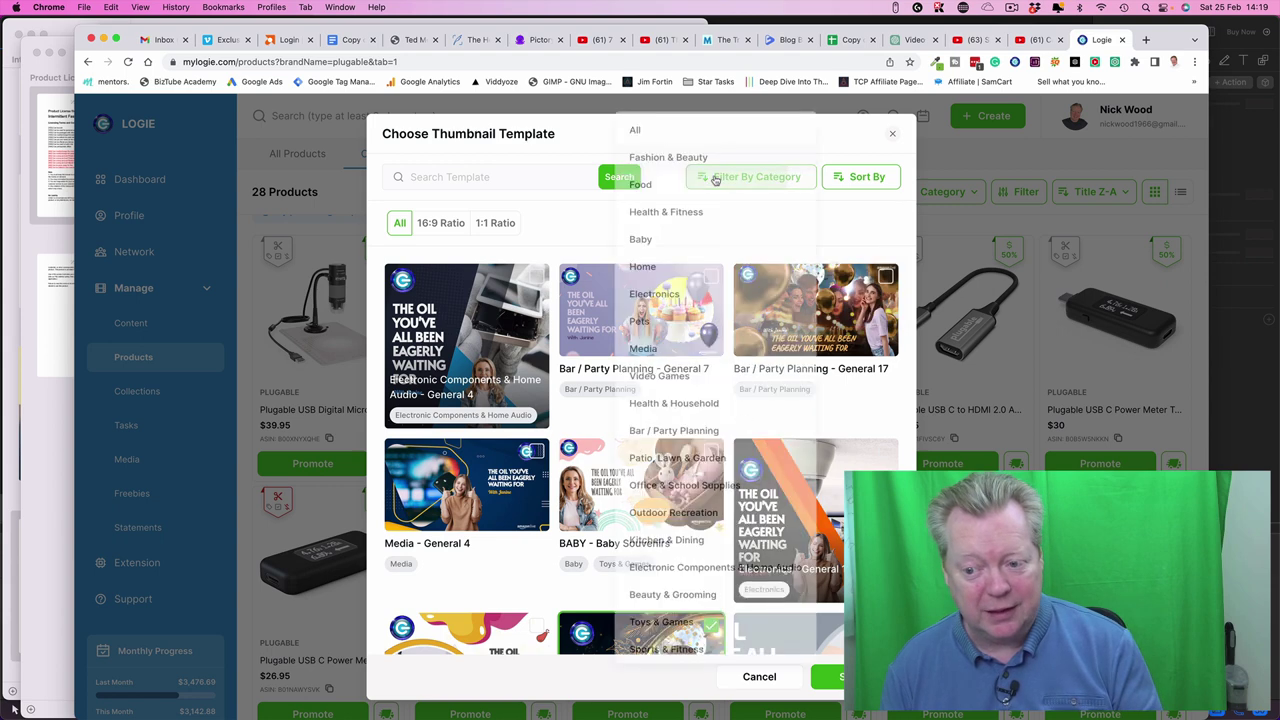
pyautogui.click(693, 313)
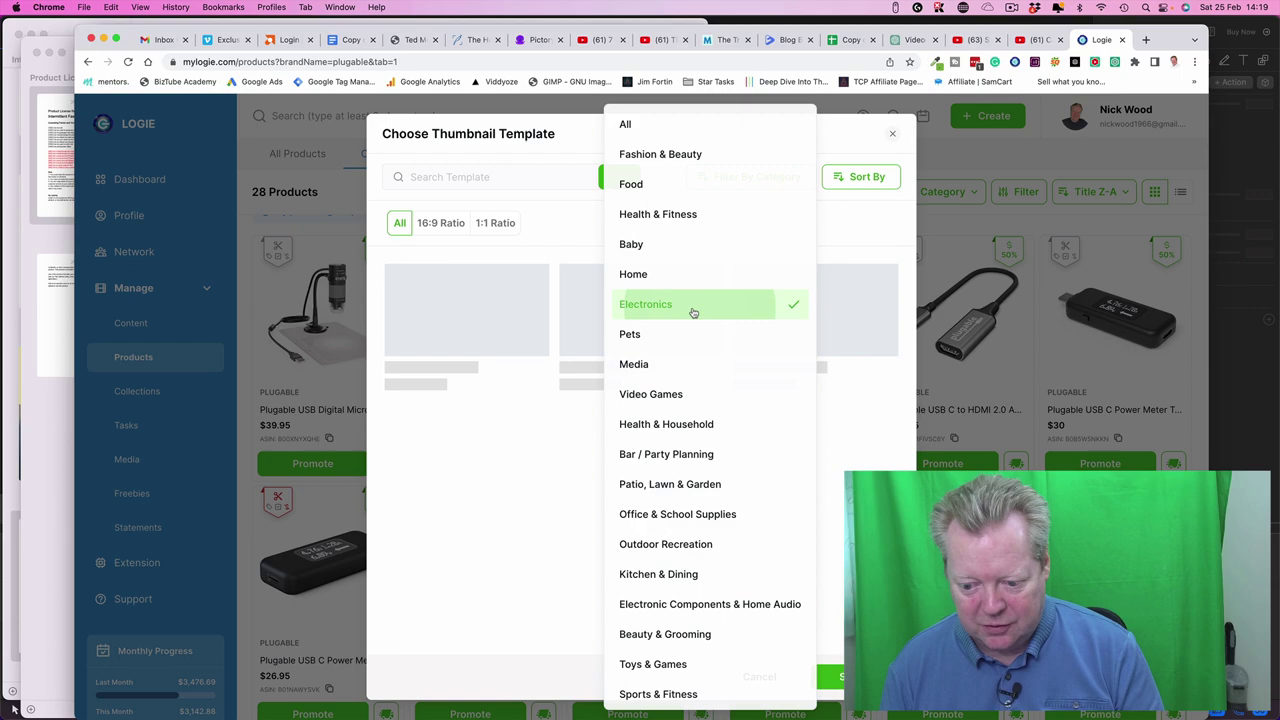
# Browse the Electronics templates and apply Electronics - General 6 to the thumbnail.
pyautogui.scroll(-10, 650, 385)
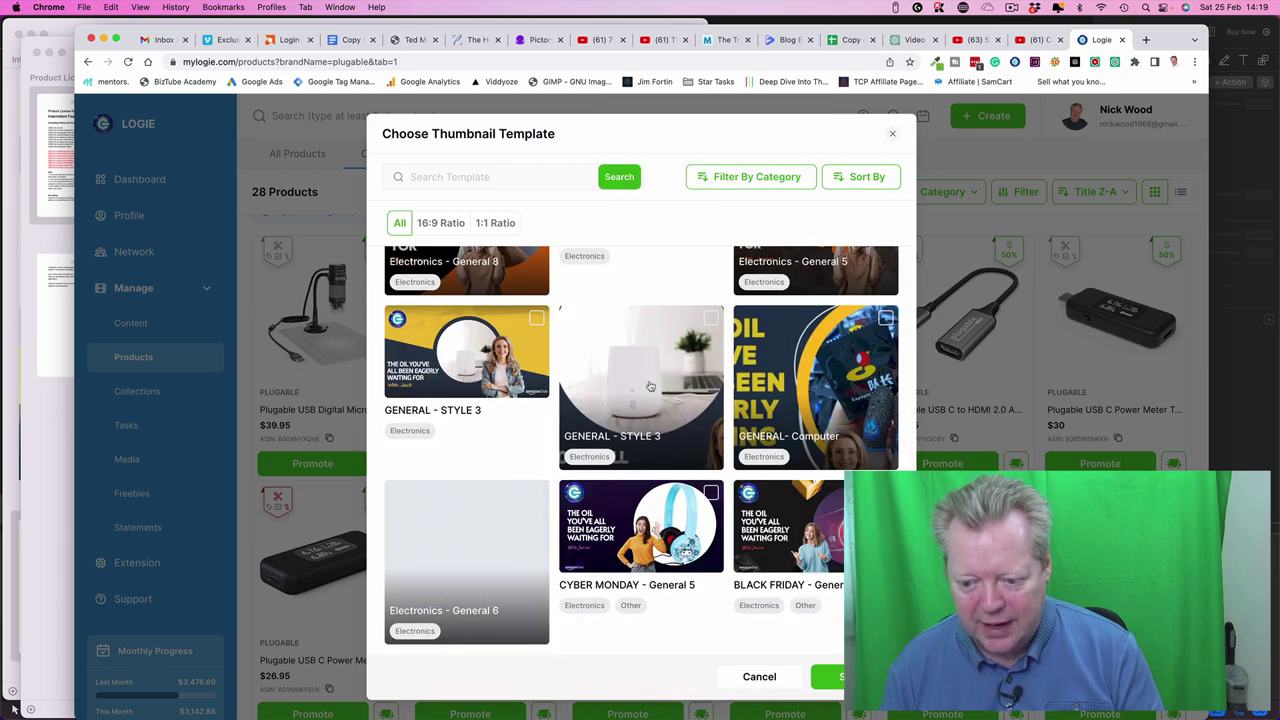
pyautogui.scroll(-3, 556, 336)
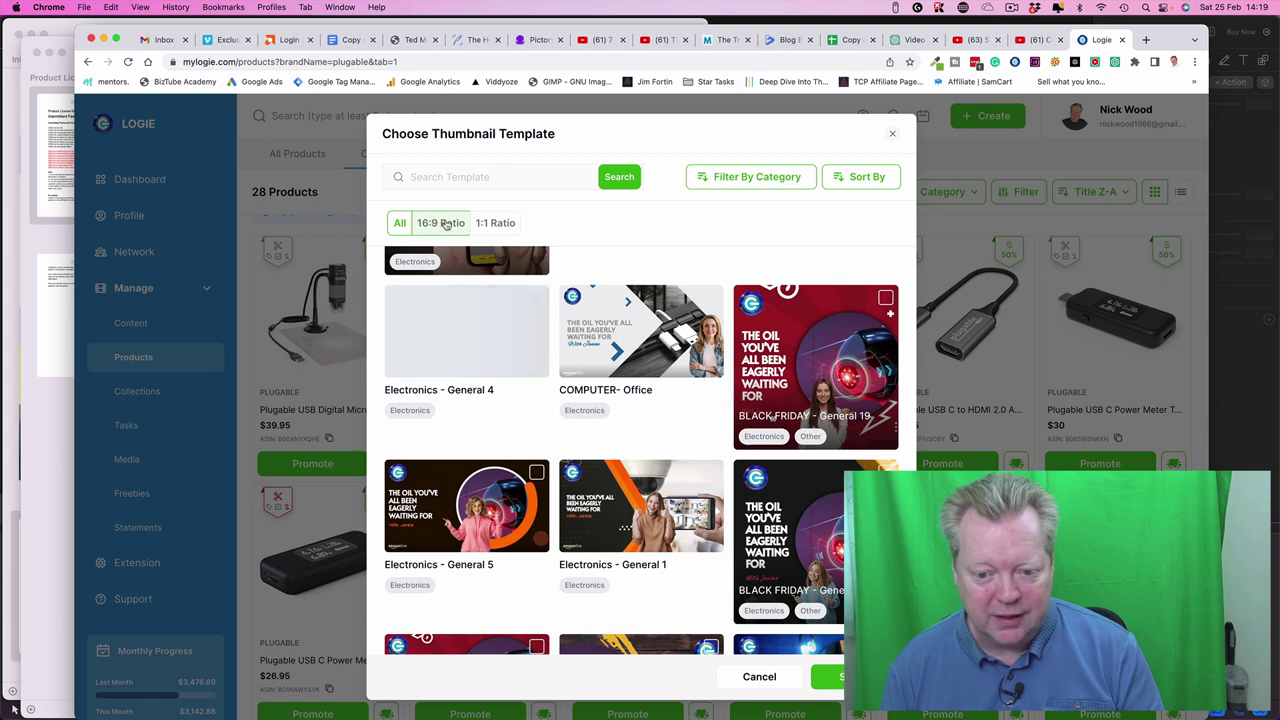
pyautogui.scroll(-2, 535, 393)
pyautogui.scroll(-1, 537, 395)
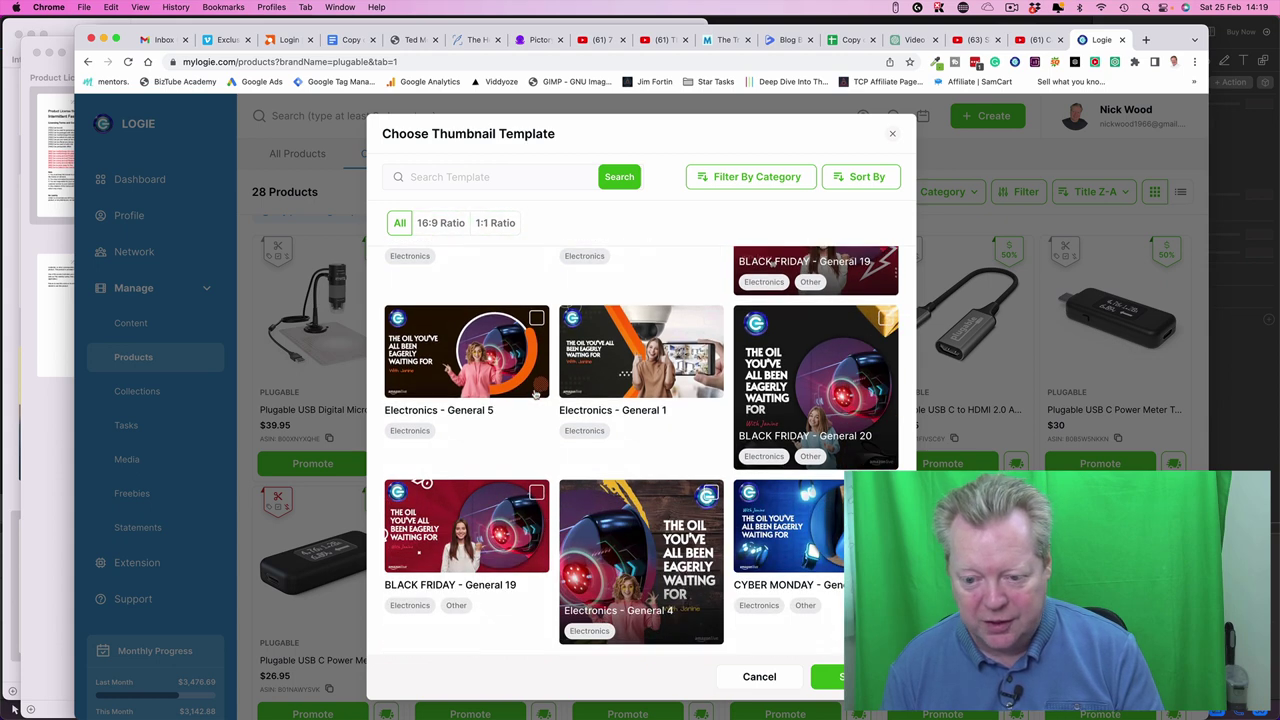
pyautogui.scroll(1, 546, 380)
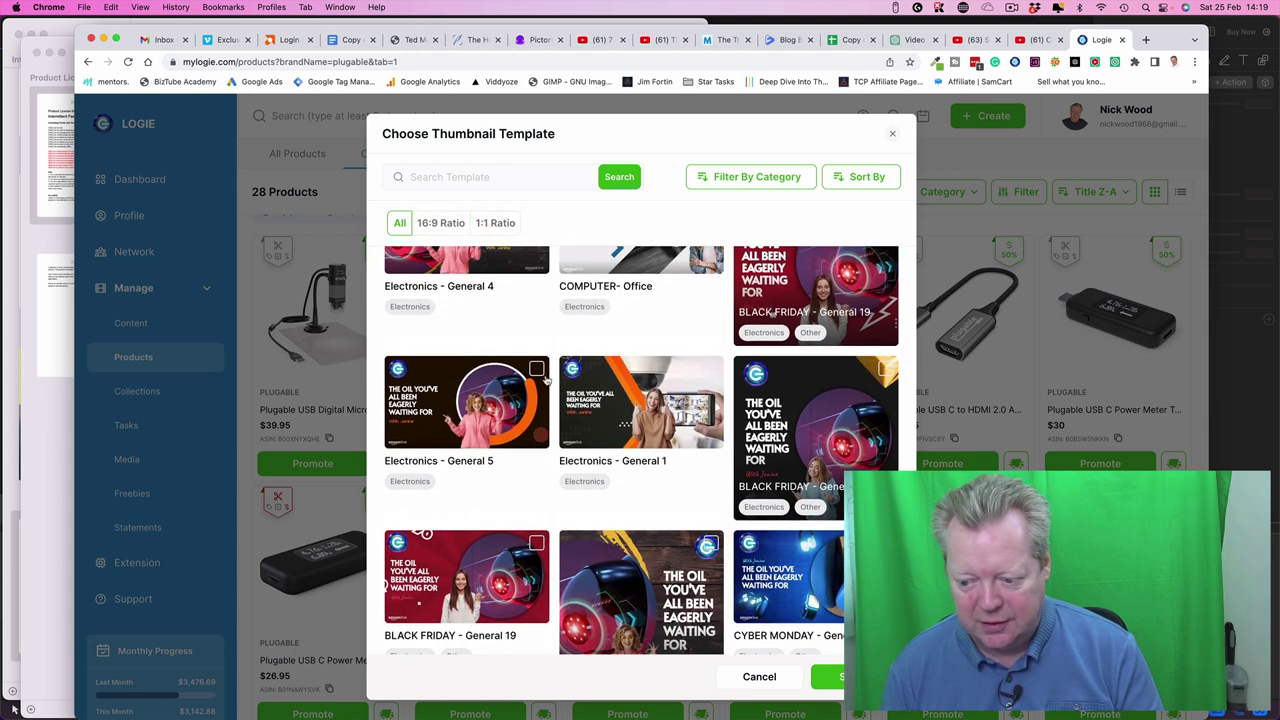
pyautogui.scroll(-1, 546, 380)
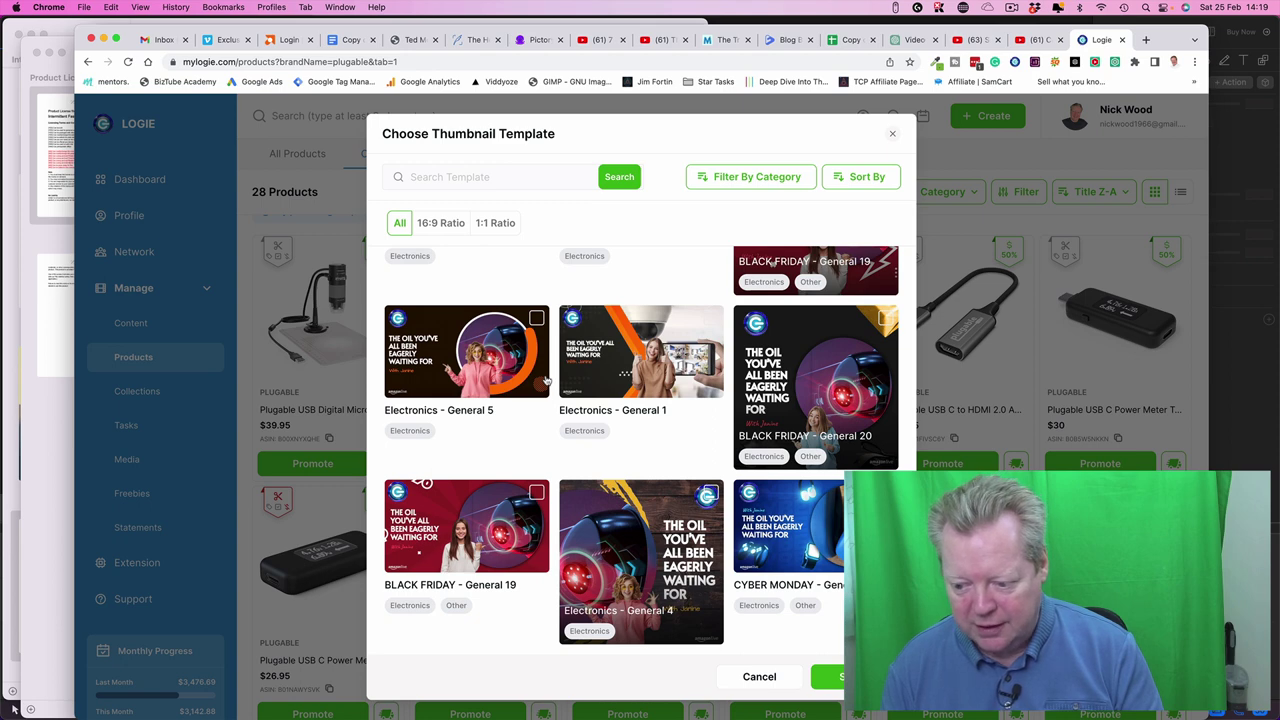
pyautogui.scroll(1, 567, 388)
pyautogui.scroll(-1, 567, 388)
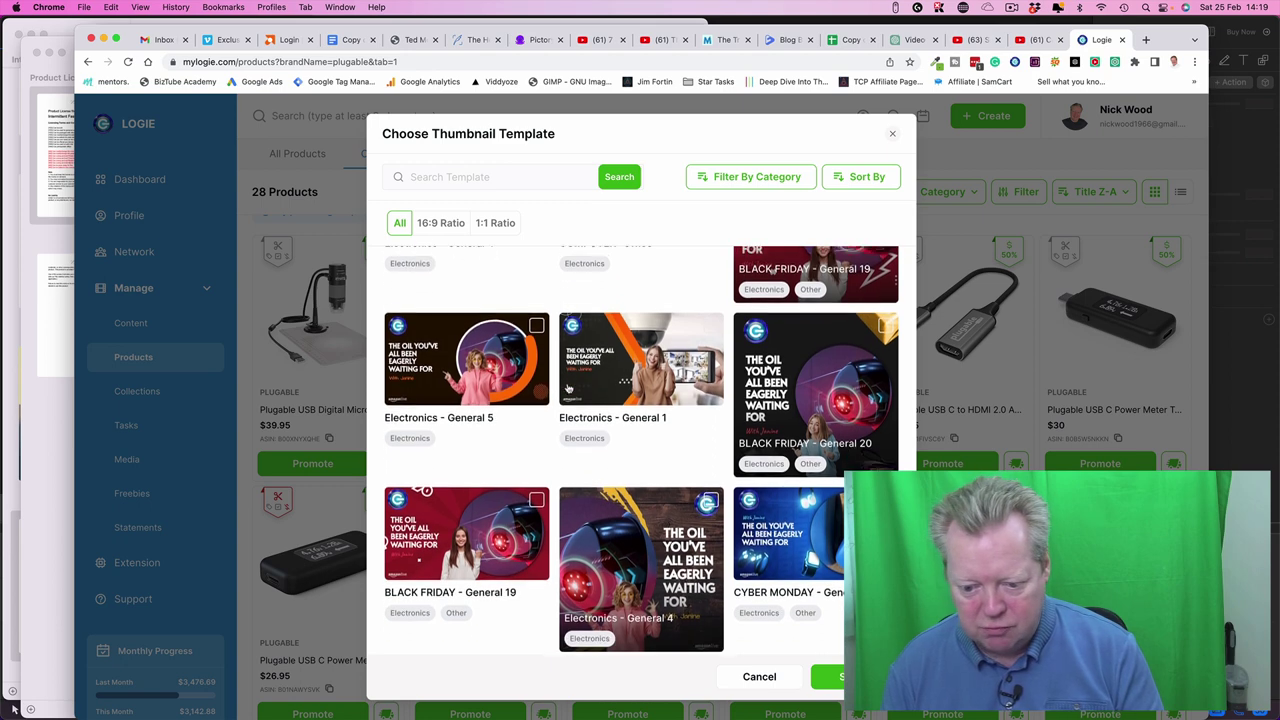
pyautogui.scroll(1, 543, 414)
pyautogui.scroll(2, 543, 418)
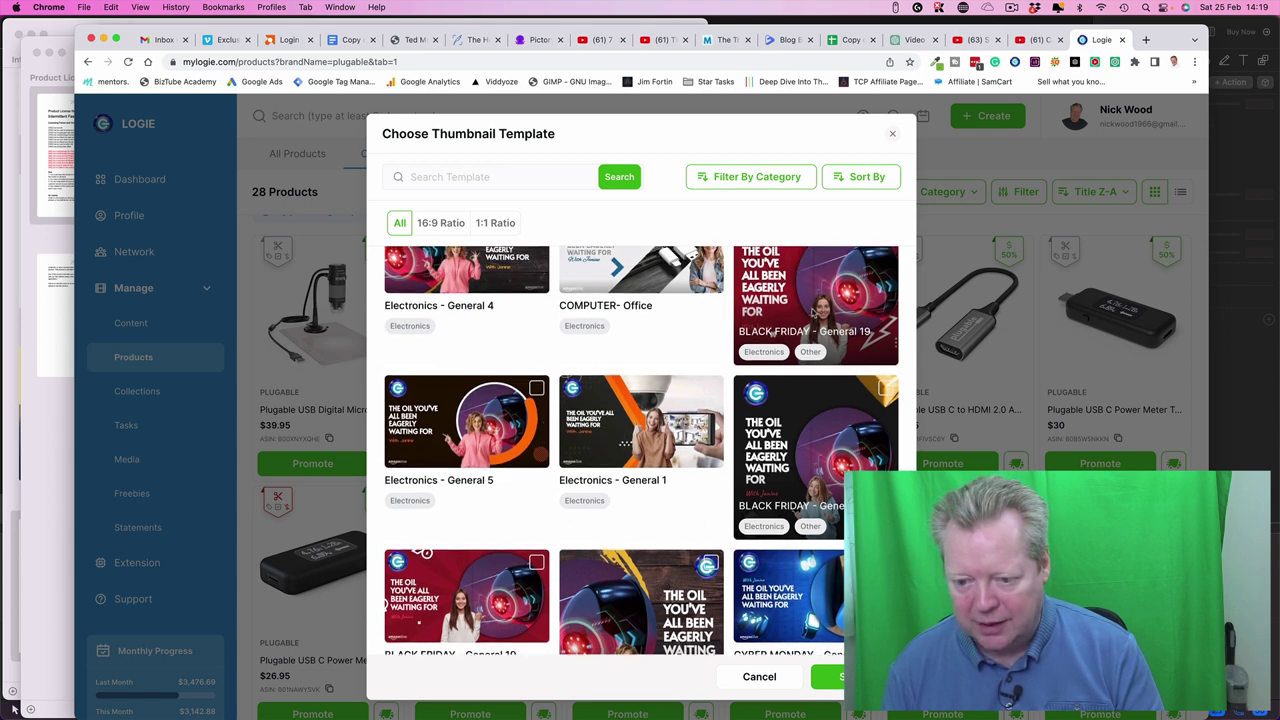
pyautogui.scroll(3, 813, 300)
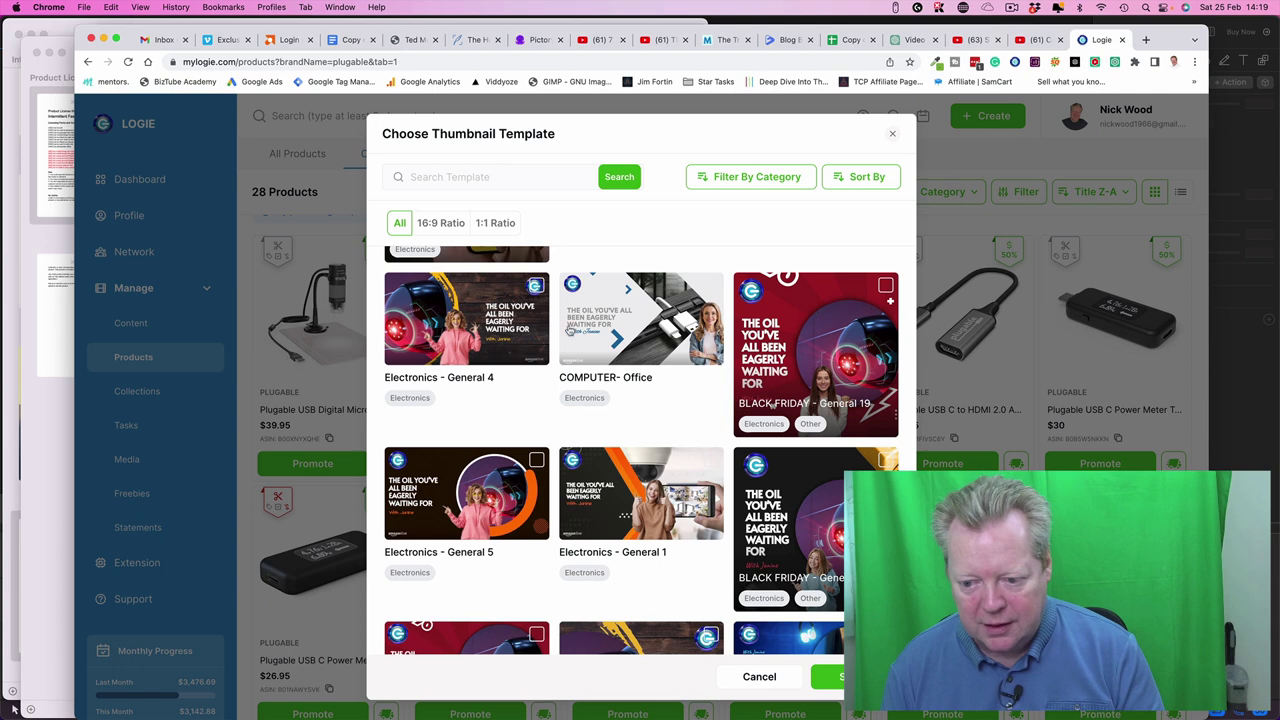
pyautogui.scroll(5, 566, 326)
pyautogui.scroll(2, 566, 326)
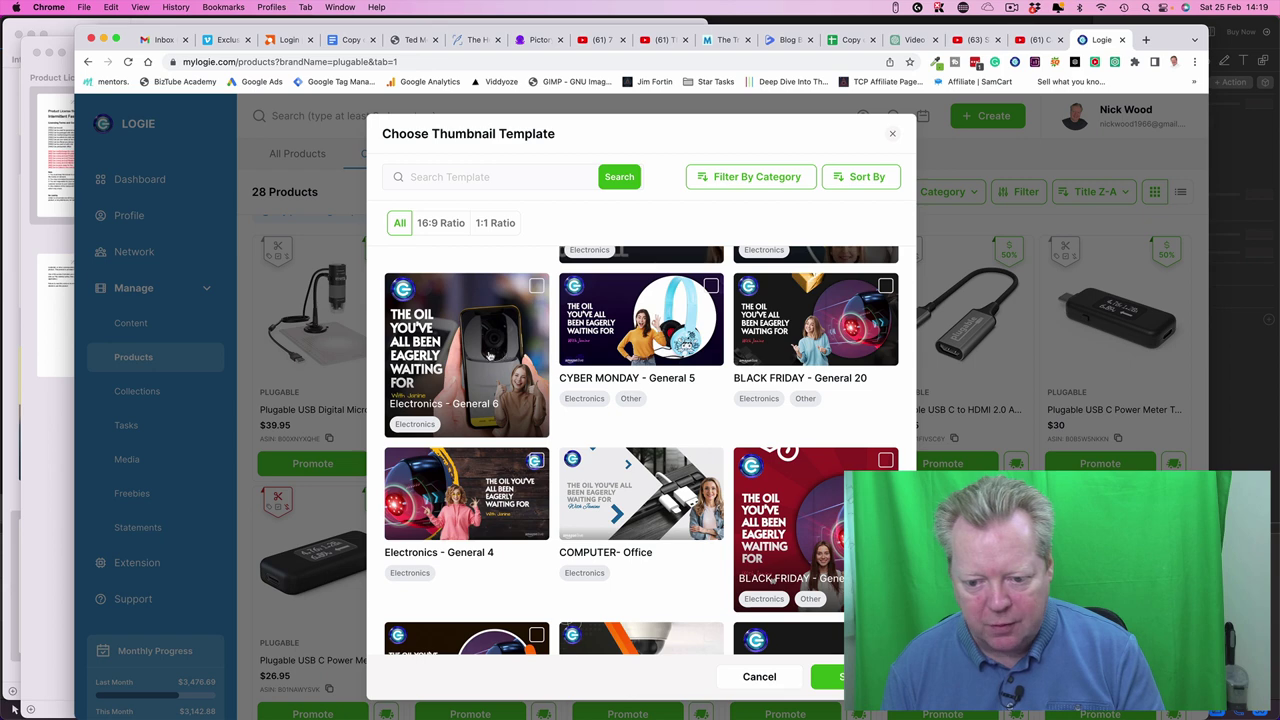
pyautogui.click(490, 356)
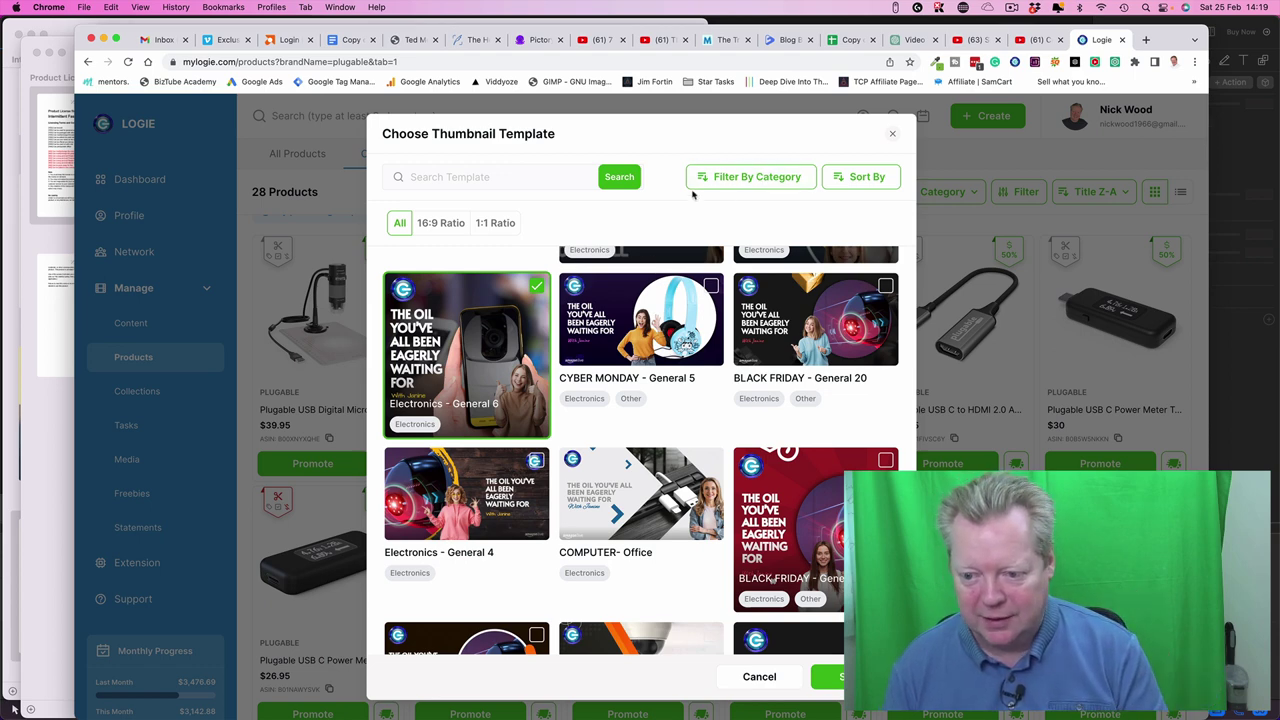
pyautogui.click(830, 677)
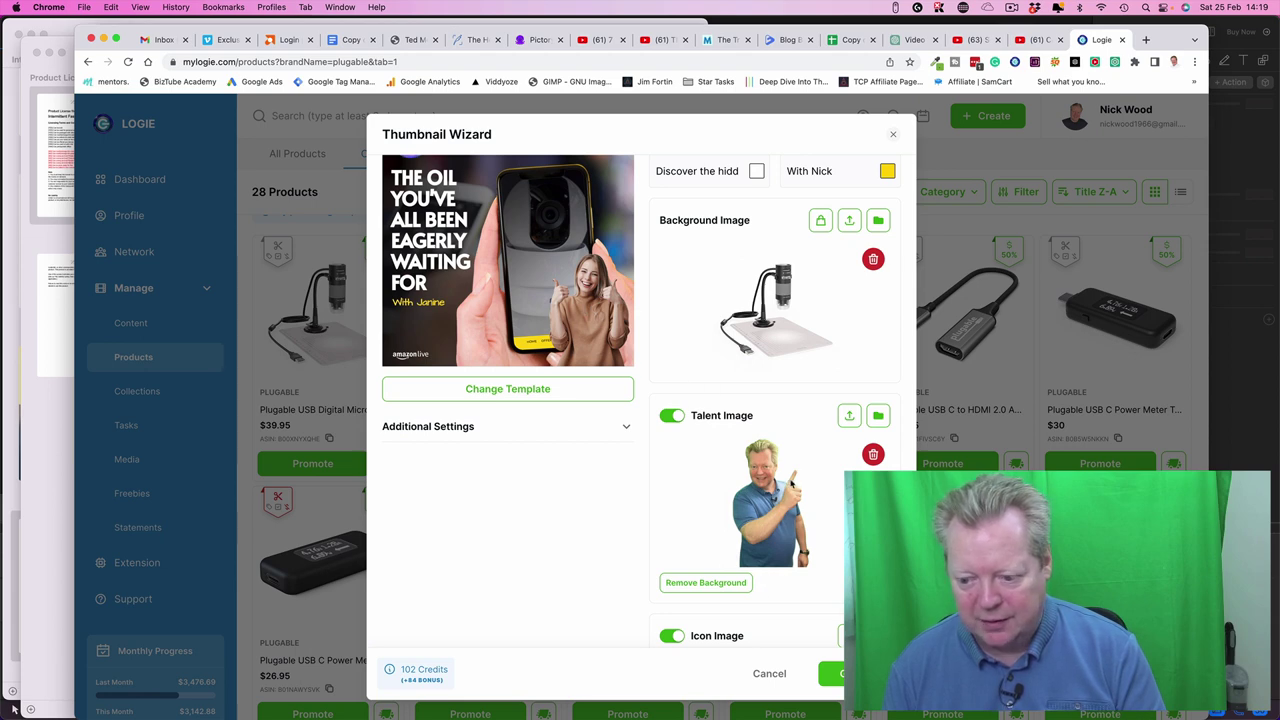
# Generate the thumbnail with the current settings and download the resulting image.
pyautogui.scroll(1, 715, 318)
pyautogui.scroll(-3, 715, 318)
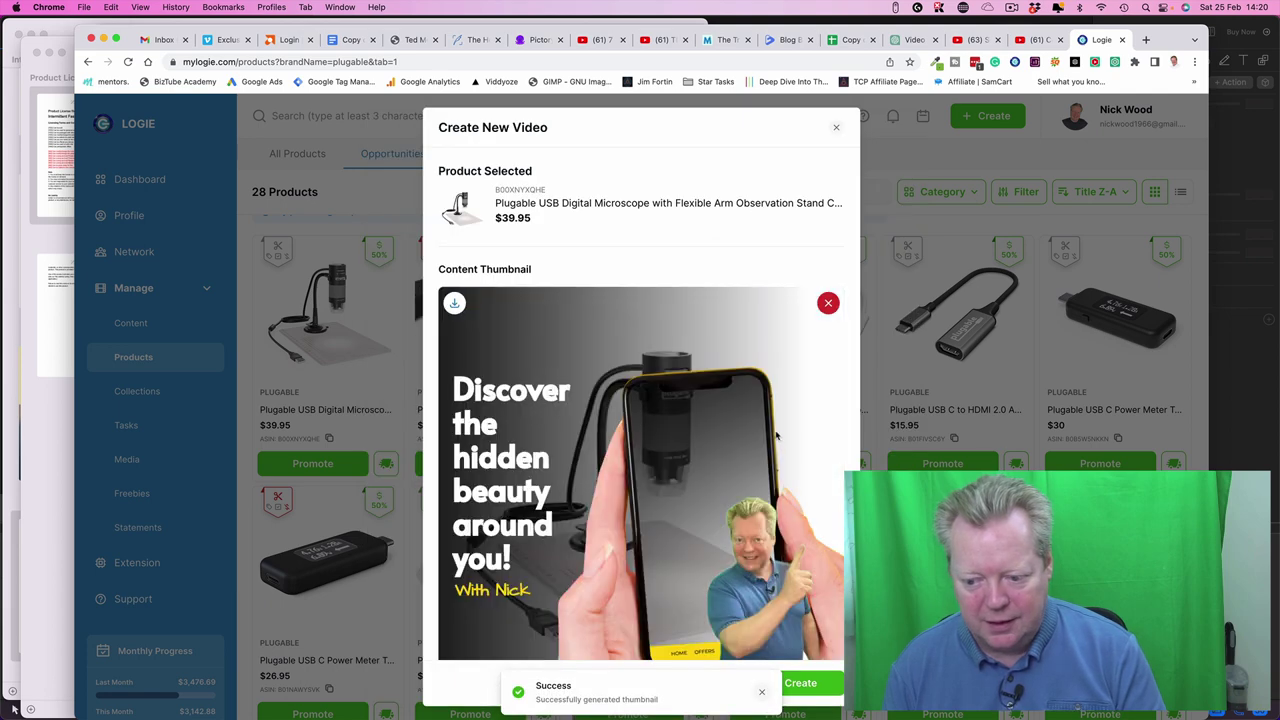
pyautogui.scroll(-1, 768, 424)
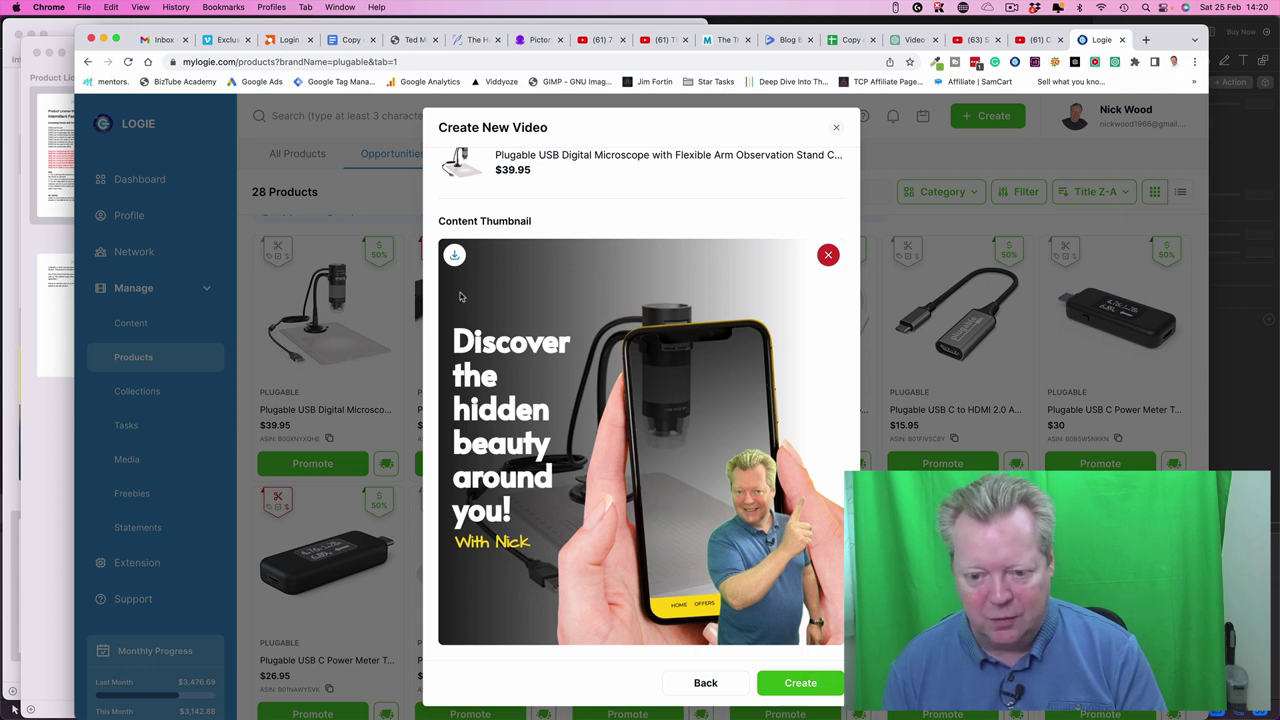
pyautogui.click(454, 256)
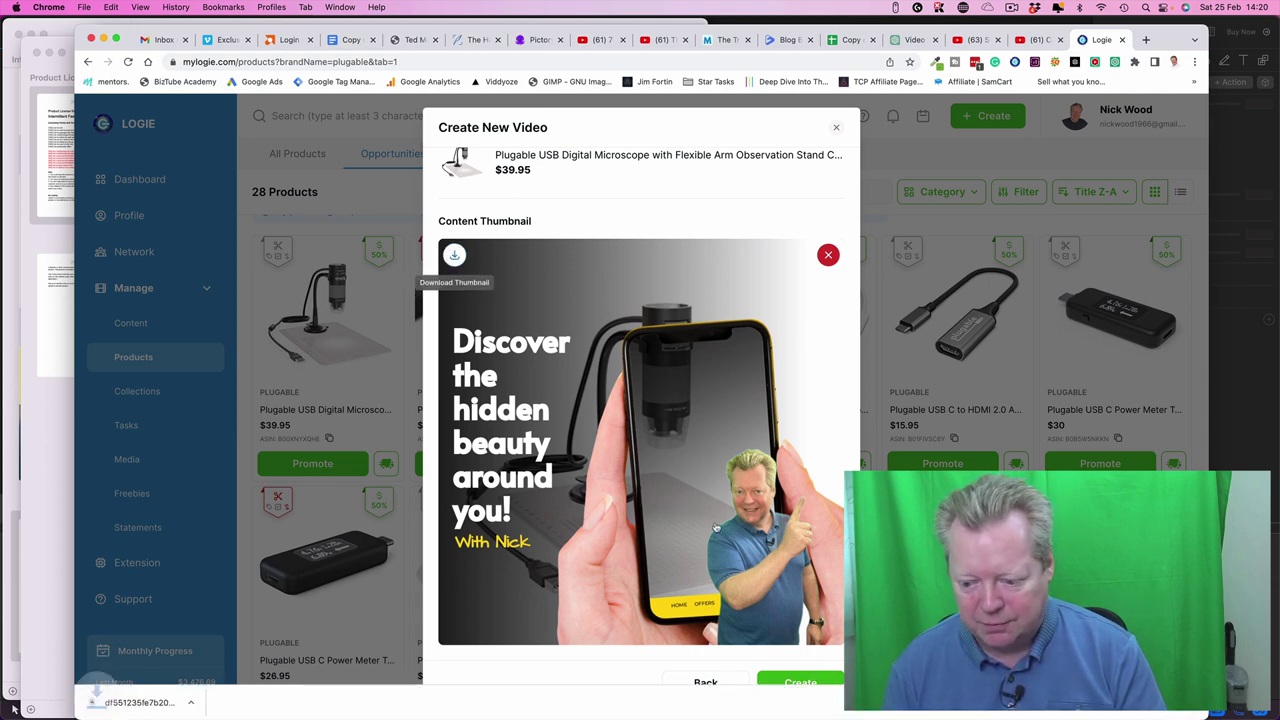
# Create the shoppable video, review its thumbnail and text, and copy its description.
pyautogui.click(806, 650)
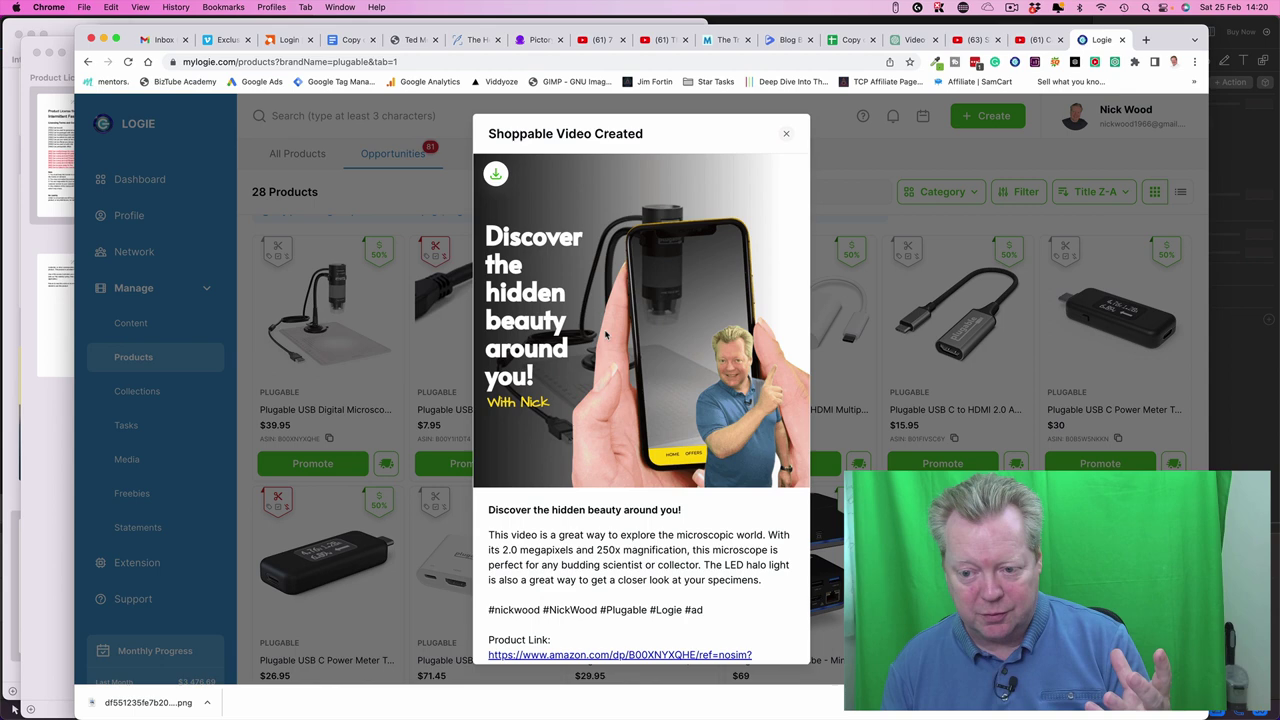
pyautogui.scroll(-1, 638, 340)
pyautogui.scroll(-5, 637, 339)
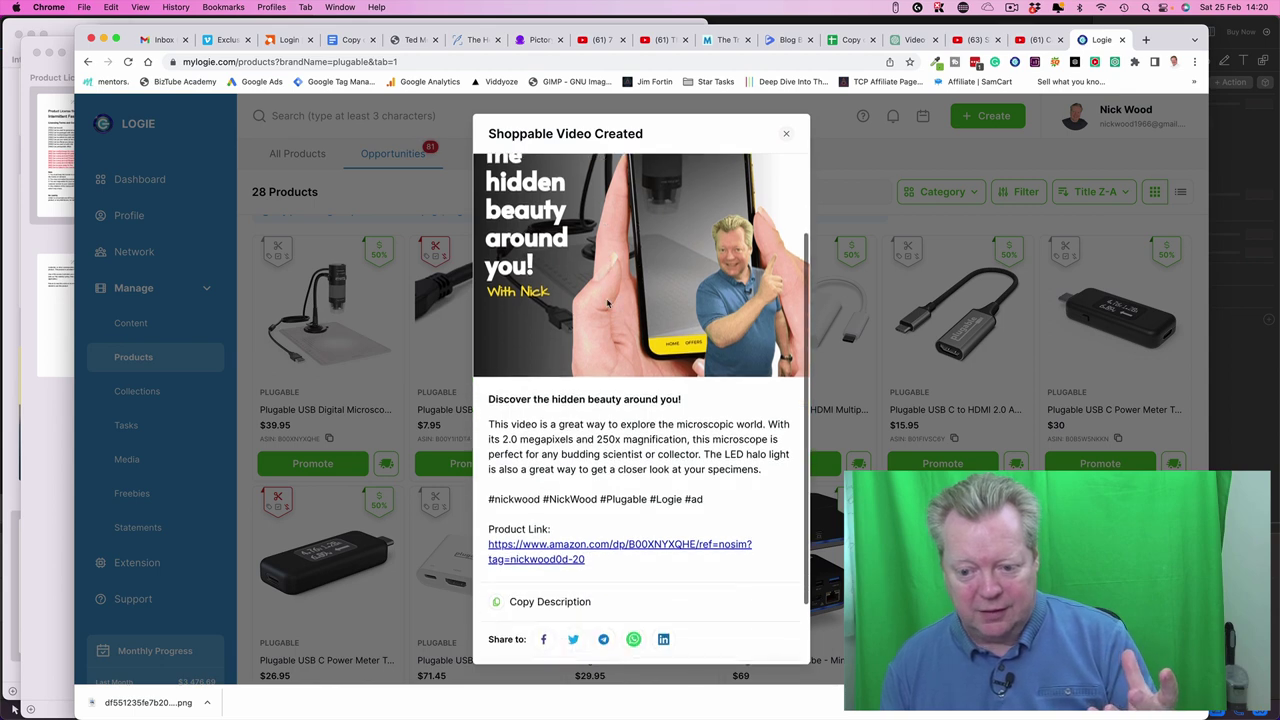
pyautogui.scroll(6, 607, 303)
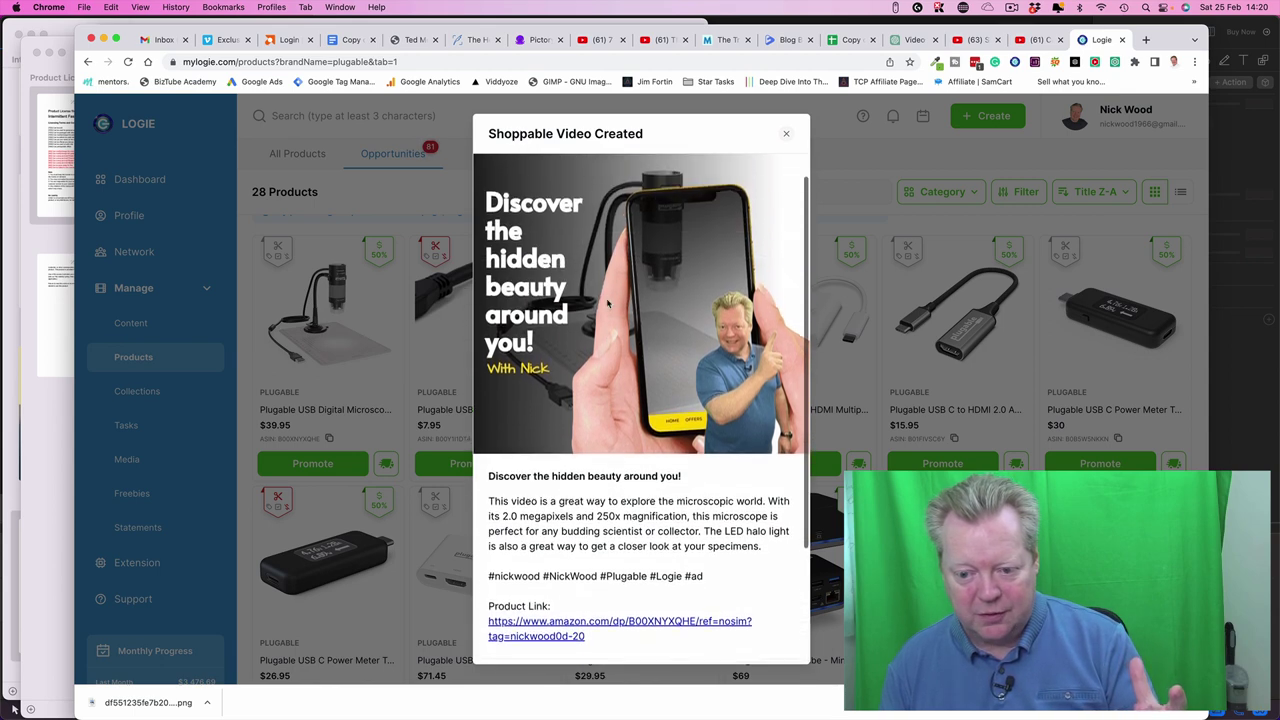
pyautogui.scroll(-6, 607, 303)
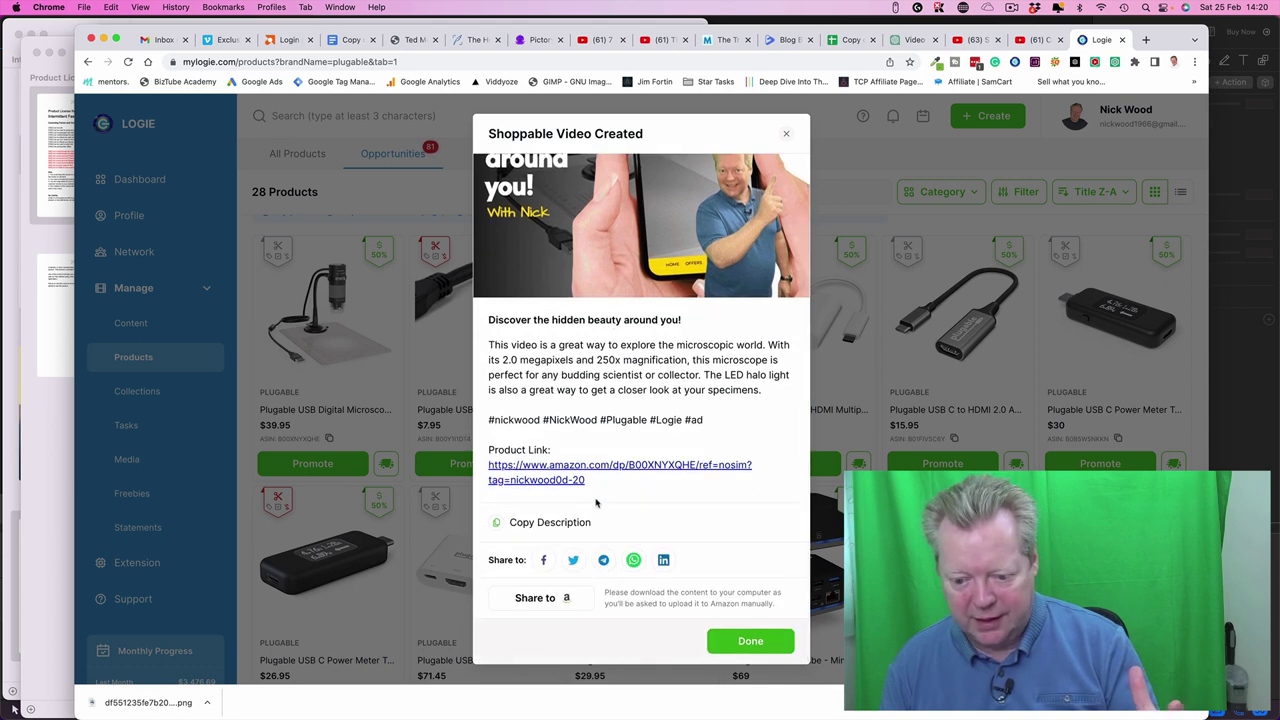
pyautogui.click(558, 524)
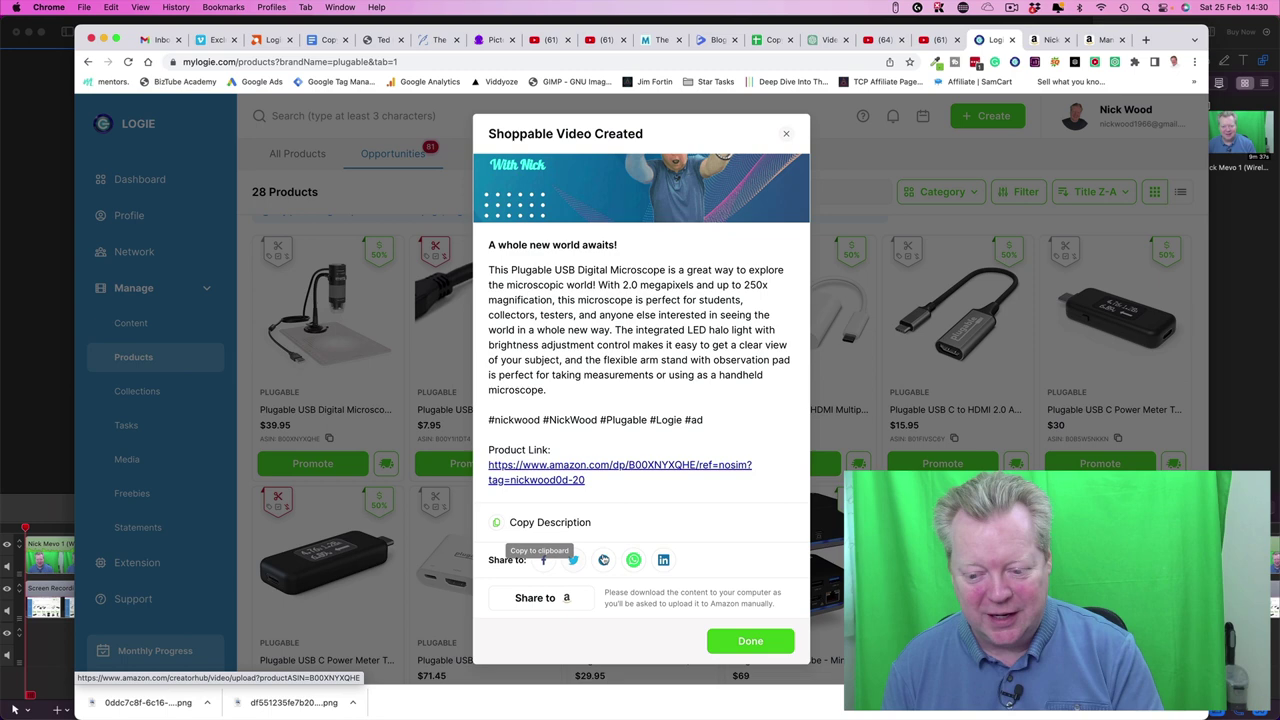
# Share the promotion to Amazon and upload Plugable Microscope Unboxing.mp4 from the Desktop folder as the shoppable video.
pyautogui.click(541, 598)
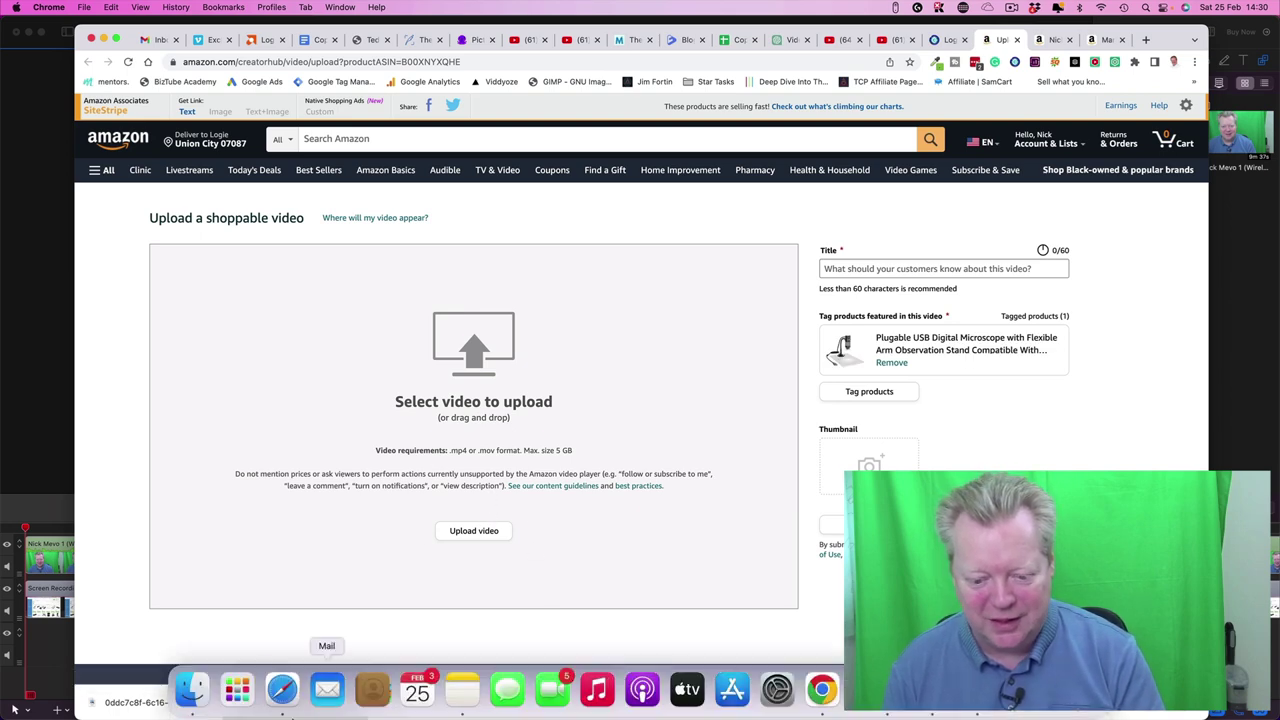
pyautogui.click(190, 708)
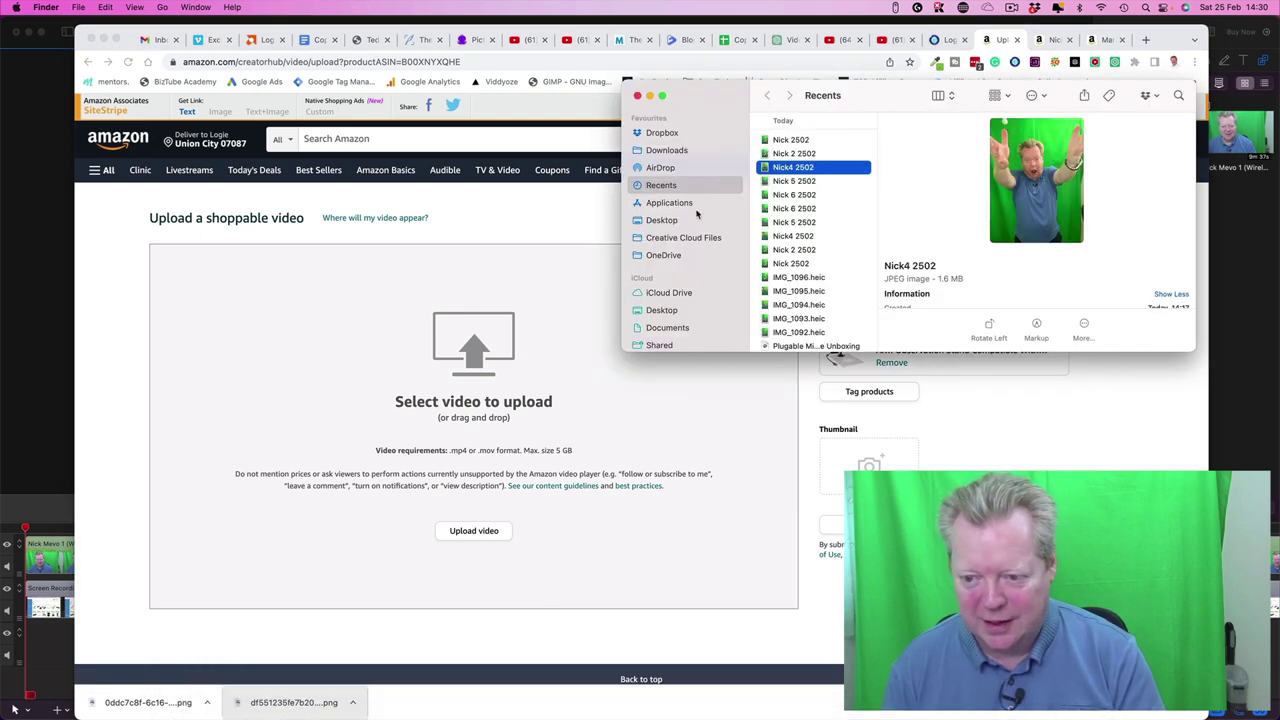
pyautogui.click(663, 220)
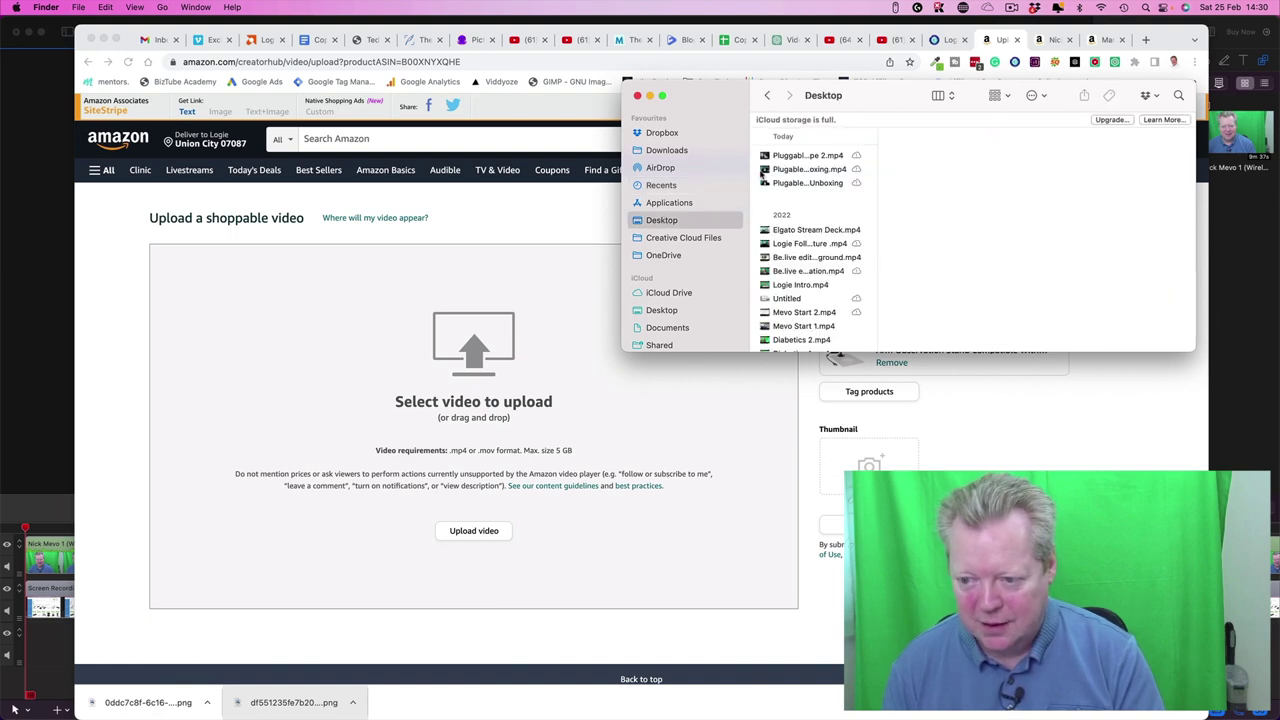
pyautogui.click(797, 169)
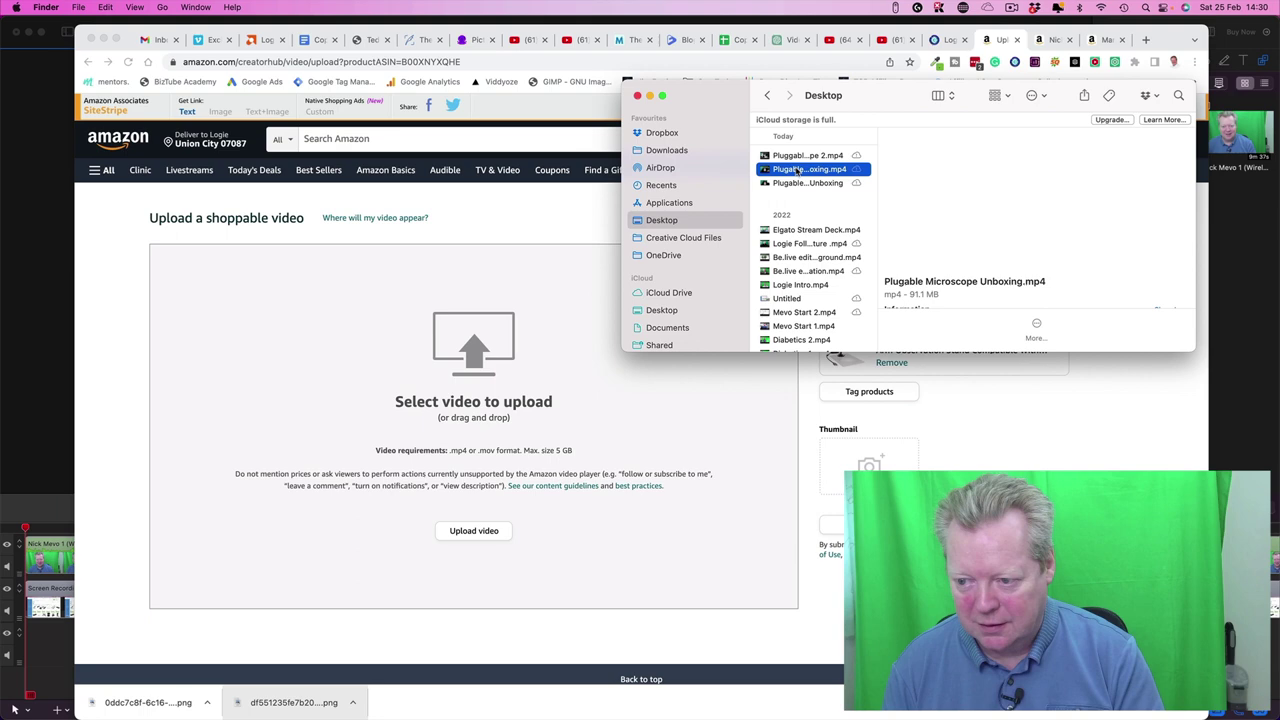
pyautogui.moveTo(797, 169); pyautogui.dragTo(488, 385)
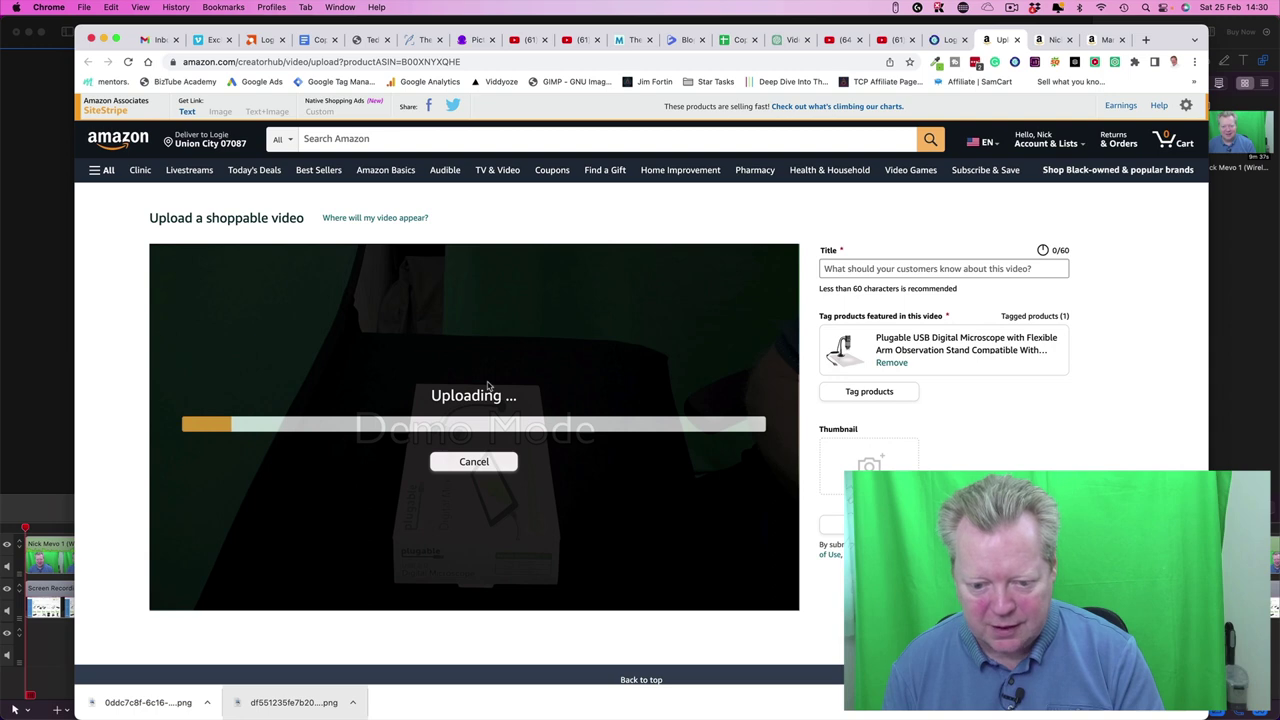
# Title the video "Unboxing Video - Plugable USB Digital Microscope", copying the product name from the tagged product.
pyautogui.click(882, 266)
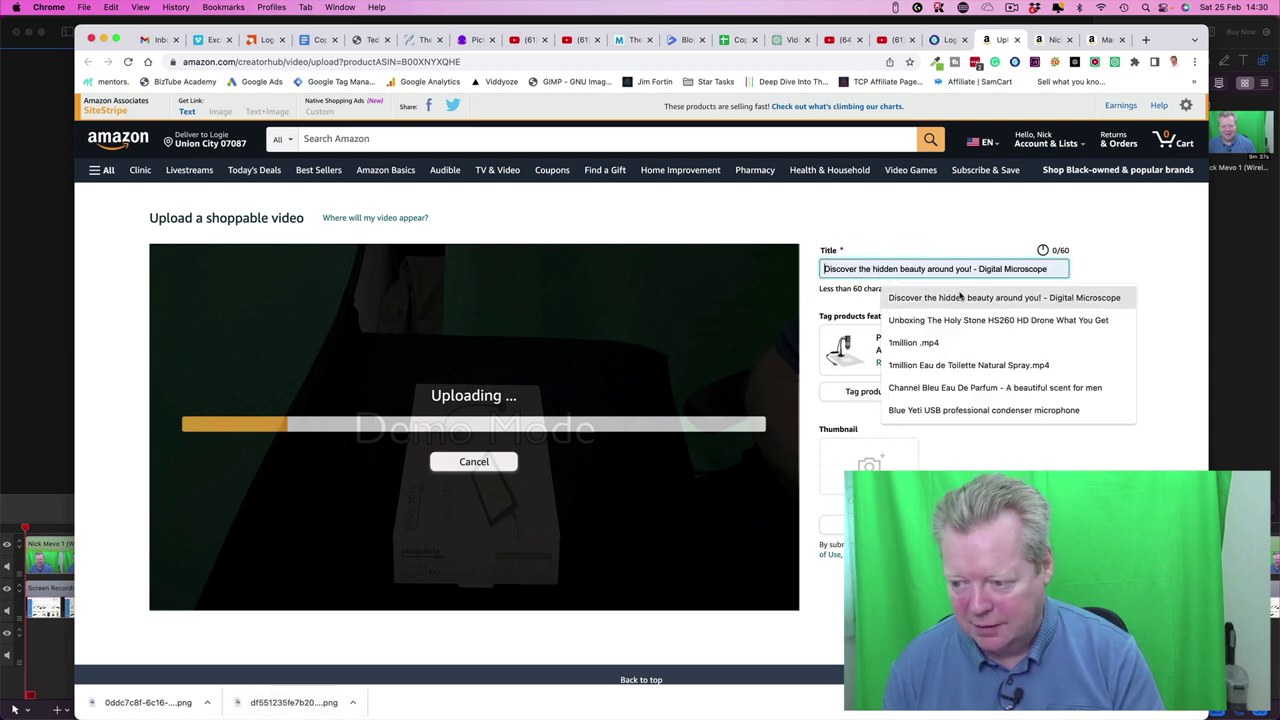
pyautogui.click(868, 309)
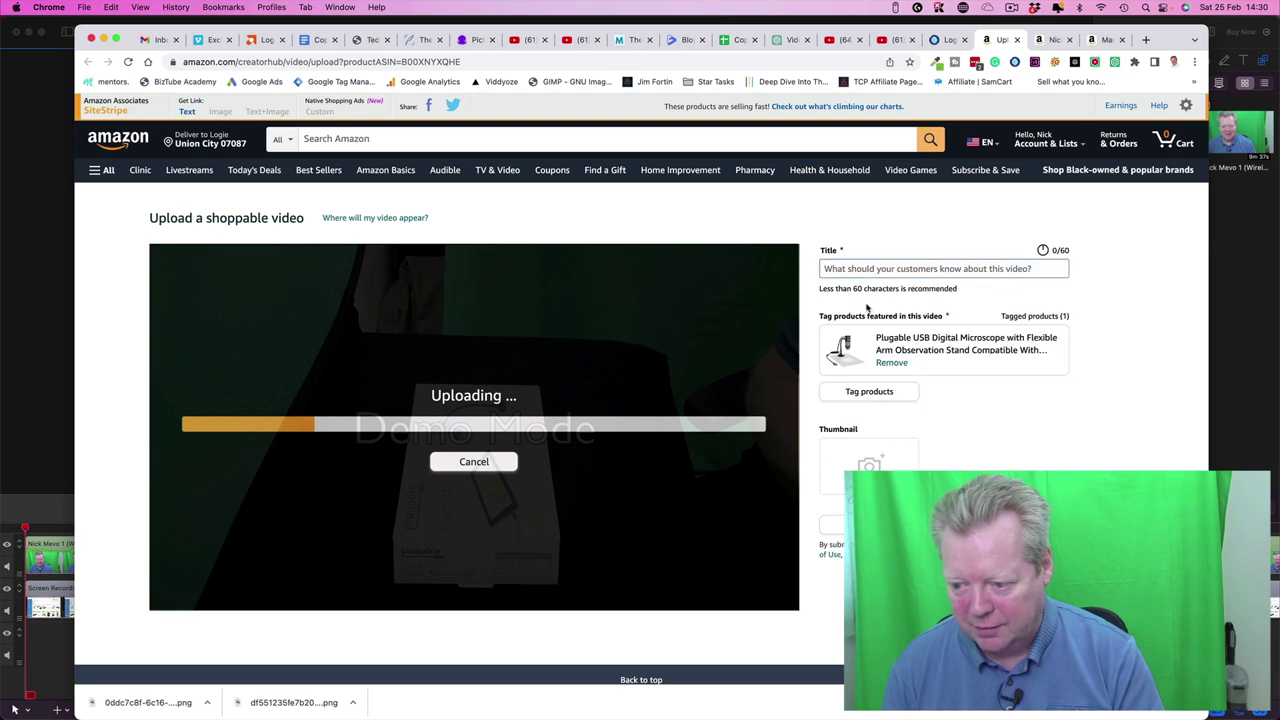
pyautogui.moveTo(877, 337); pyautogui.dragTo(1003, 335)
pyautogui.press('super+c')
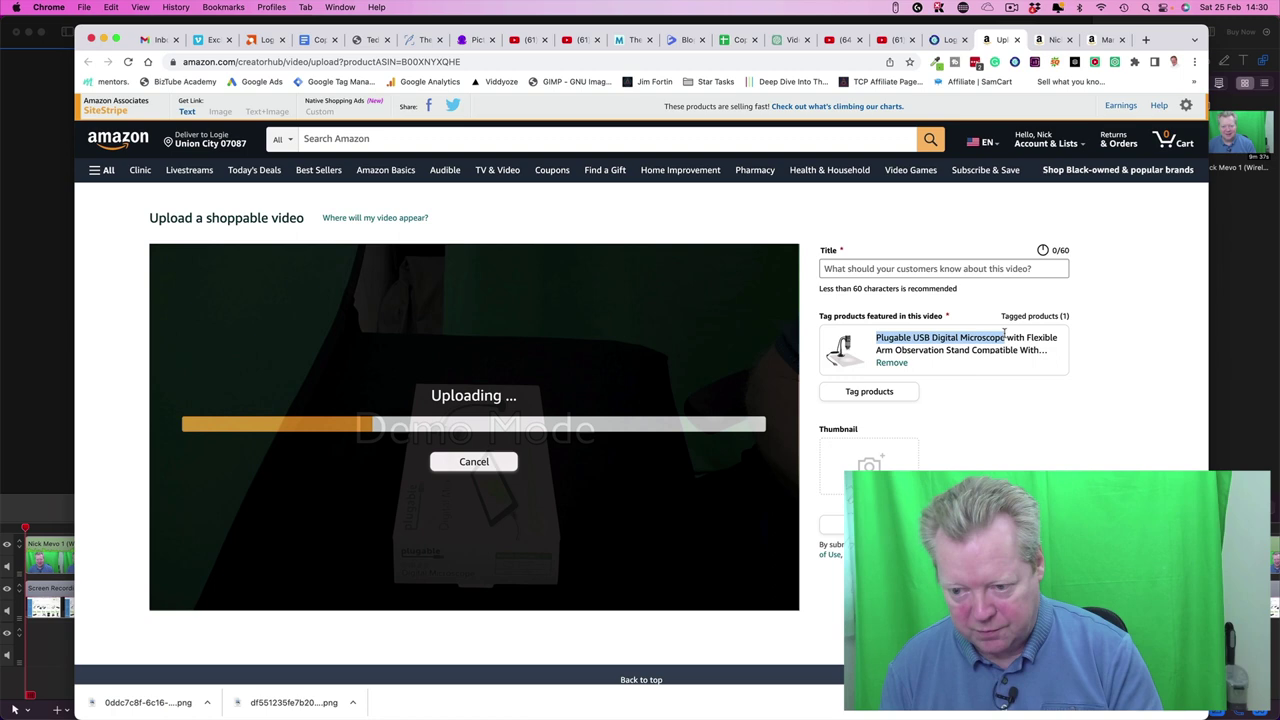
pyautogui.click(857, 268)
pyautogui.write('U')
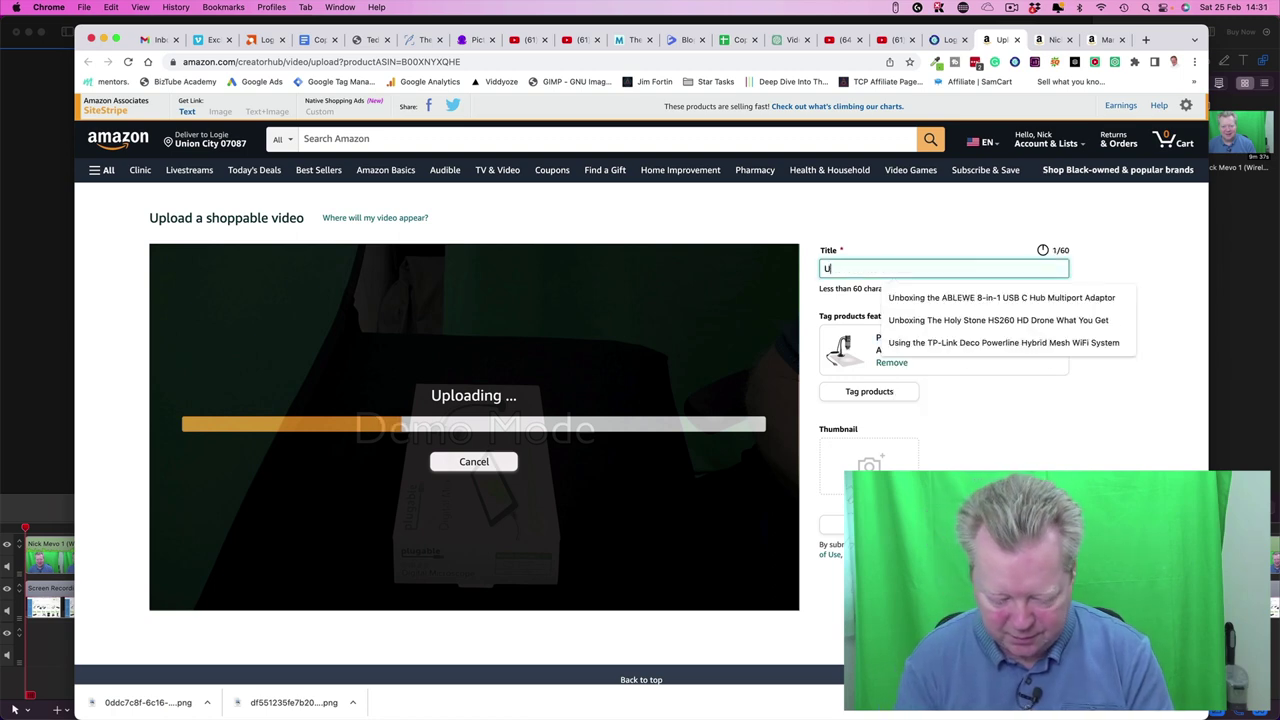
pyautogui.write('nboxing')
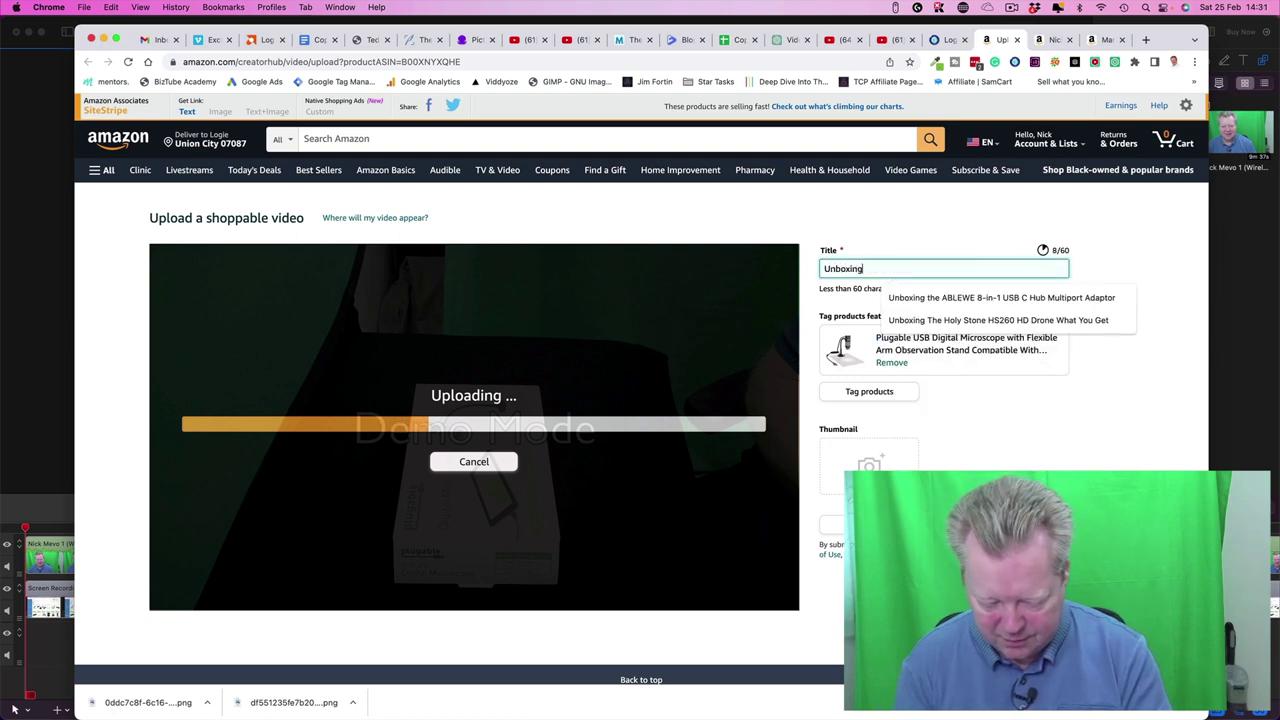
pyautogui.write(' Video ')
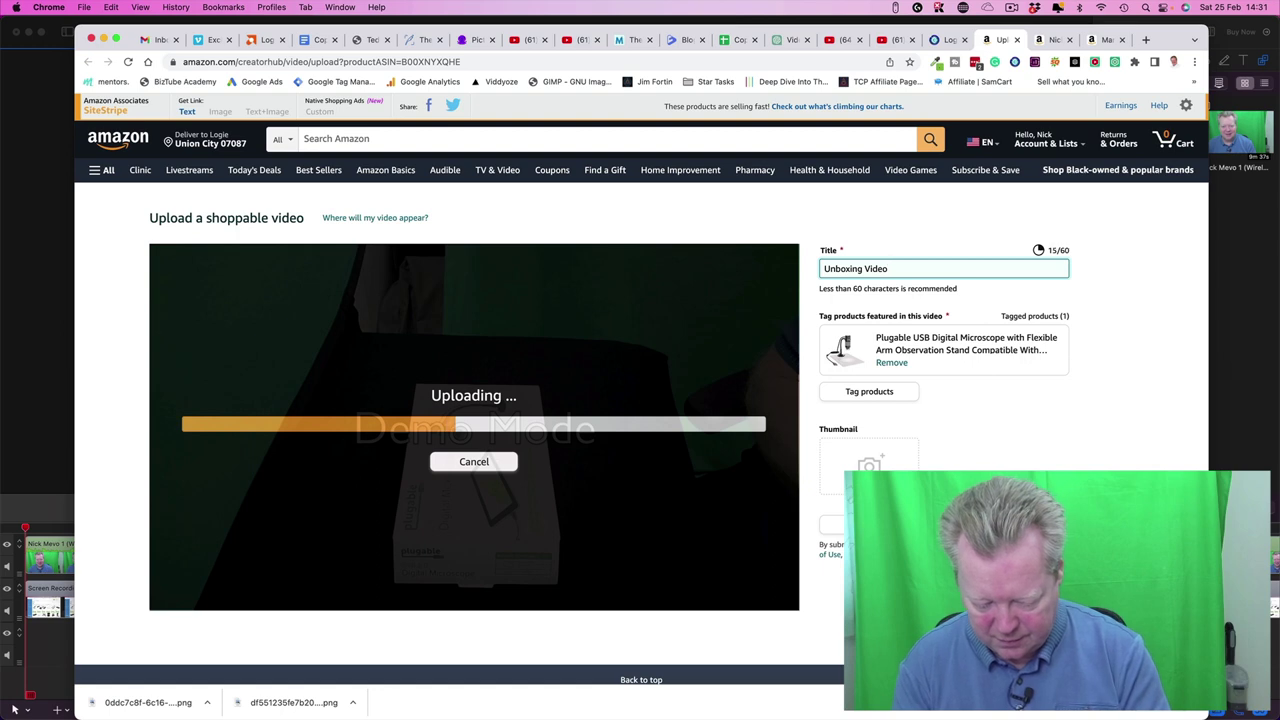
pyautogui.write('-')
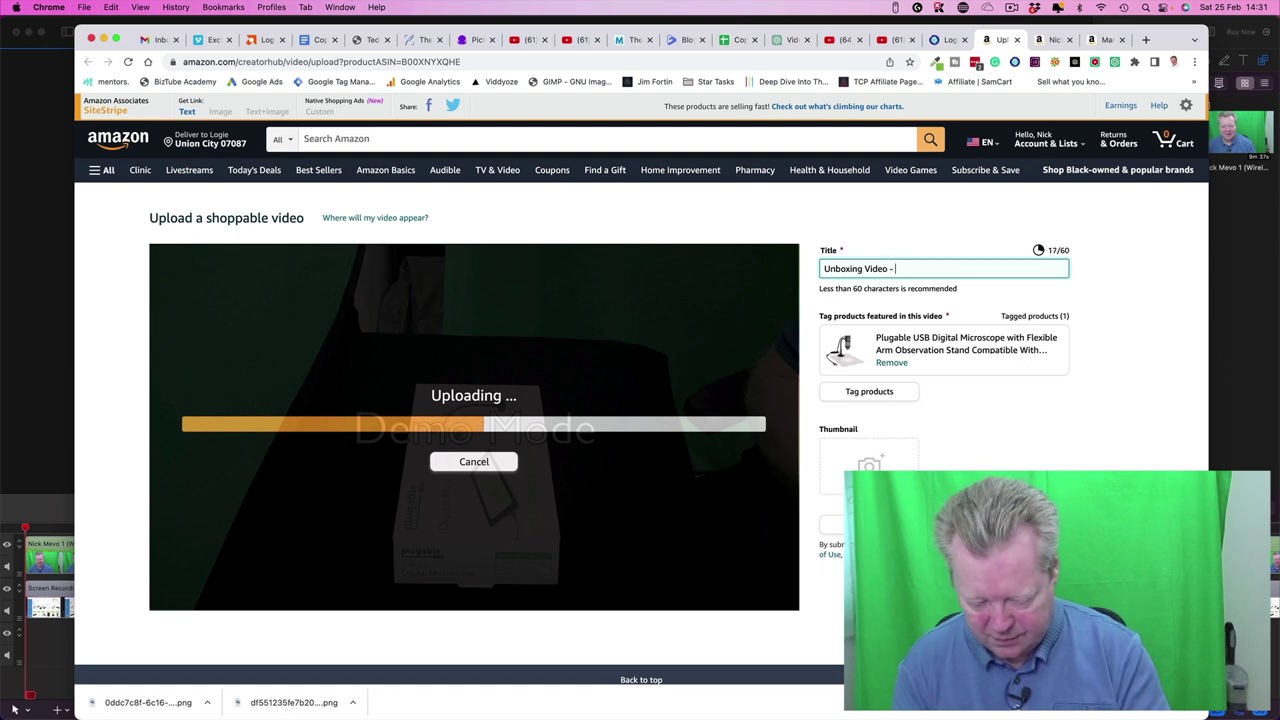
pyautogui.press('super+v')
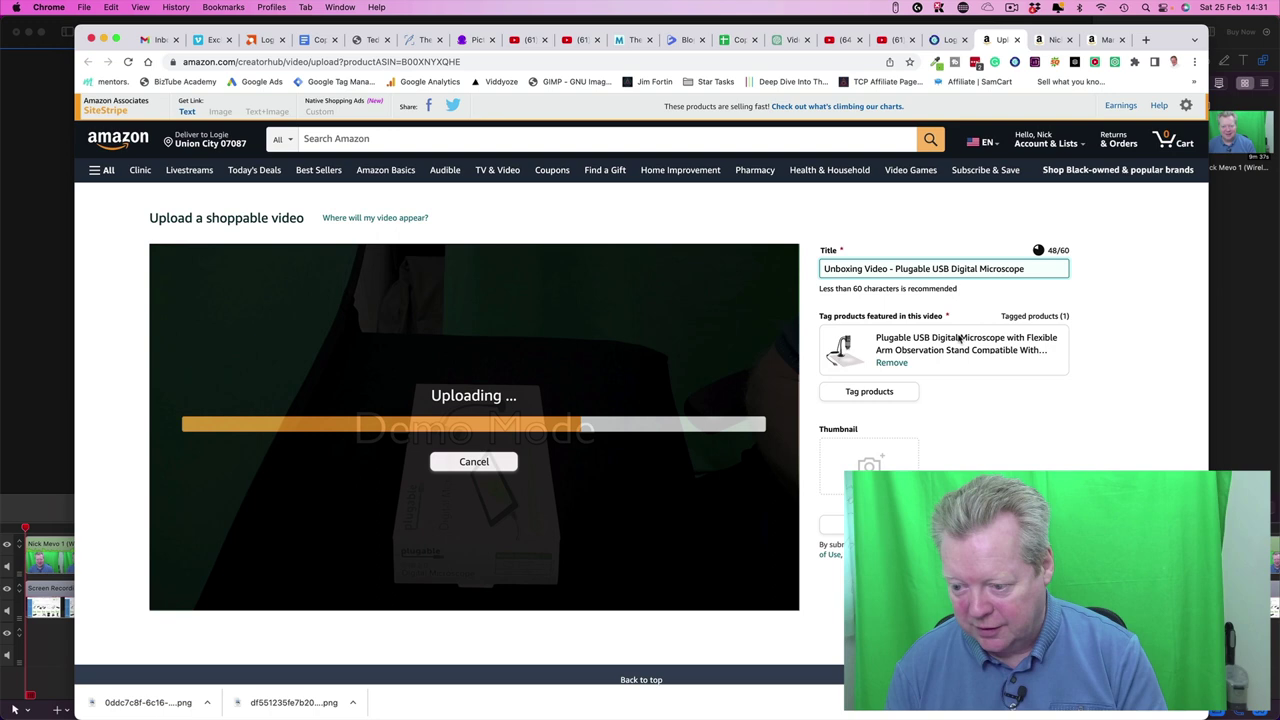
pyautogui.click(870, 466)
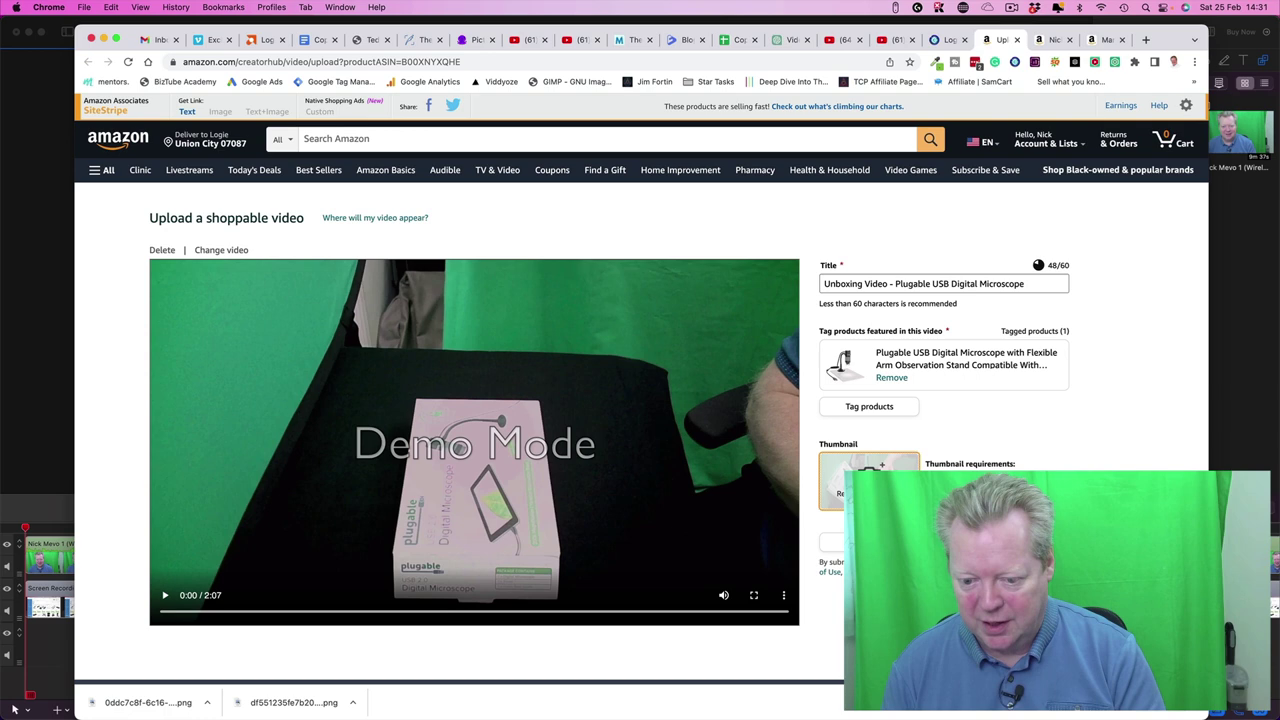
pyautogui.click(868, 478)
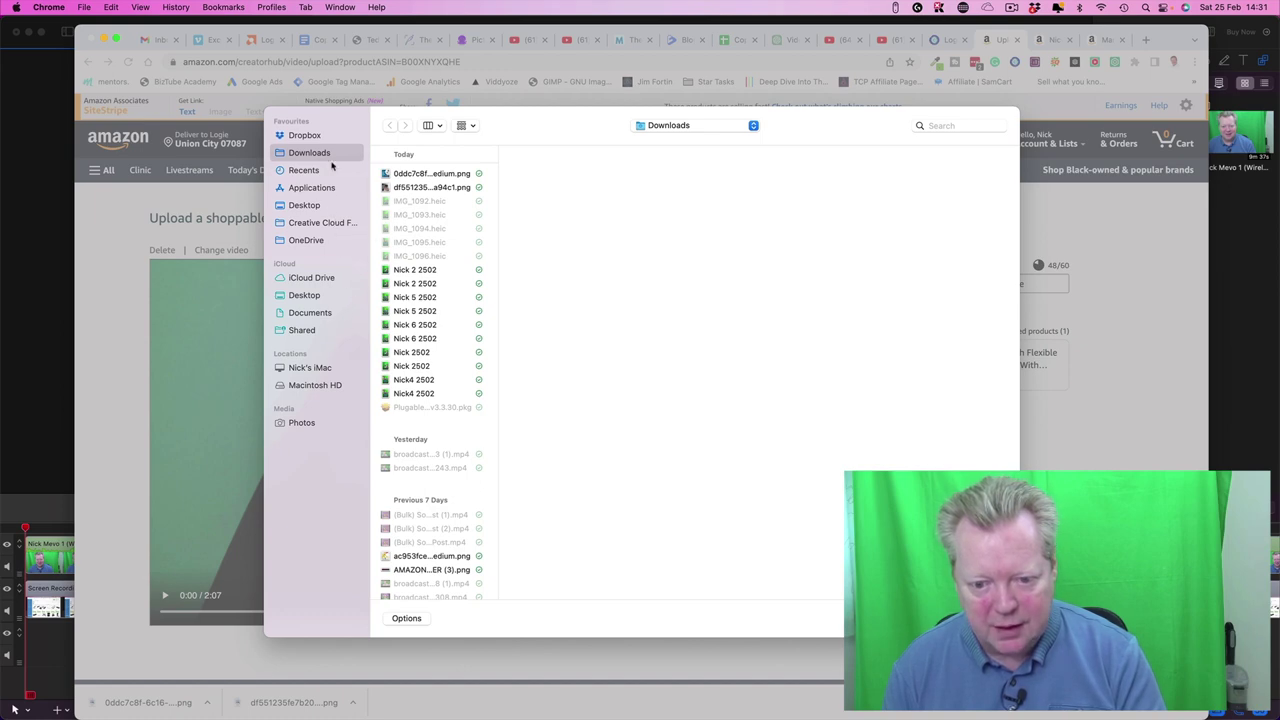
pyautogui.click(419, 174)
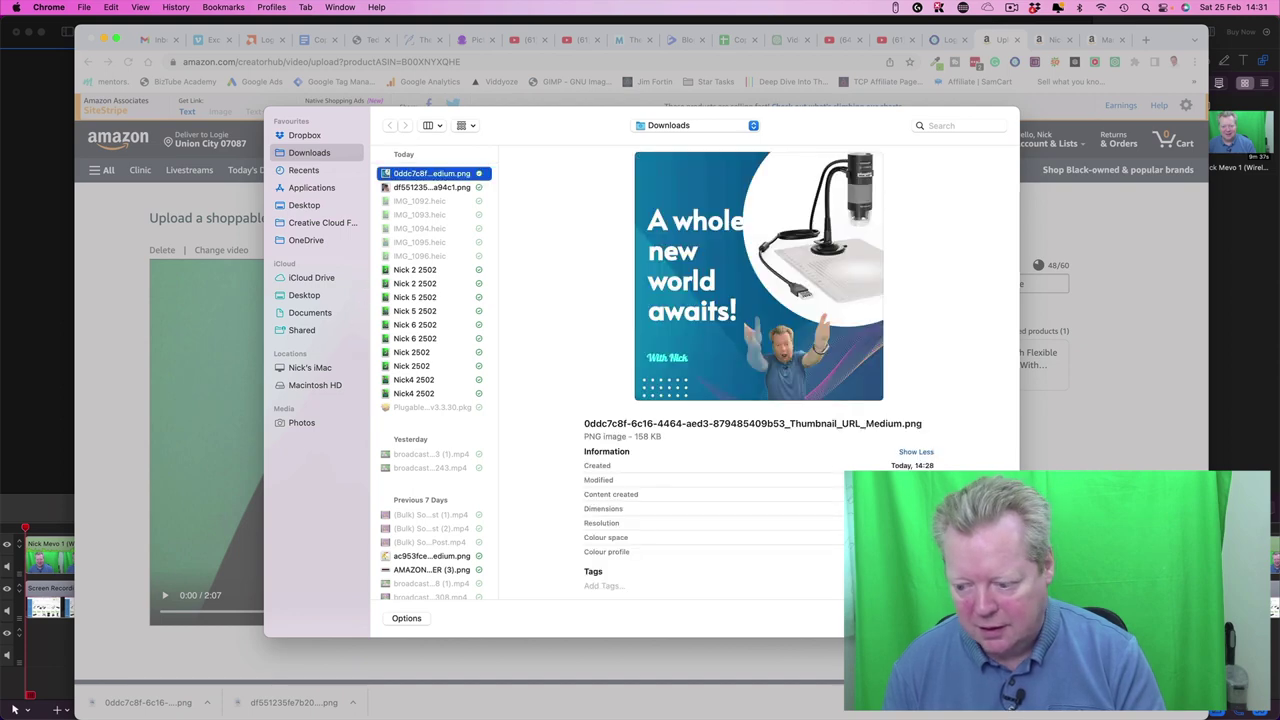
pyautogui.press('Return')
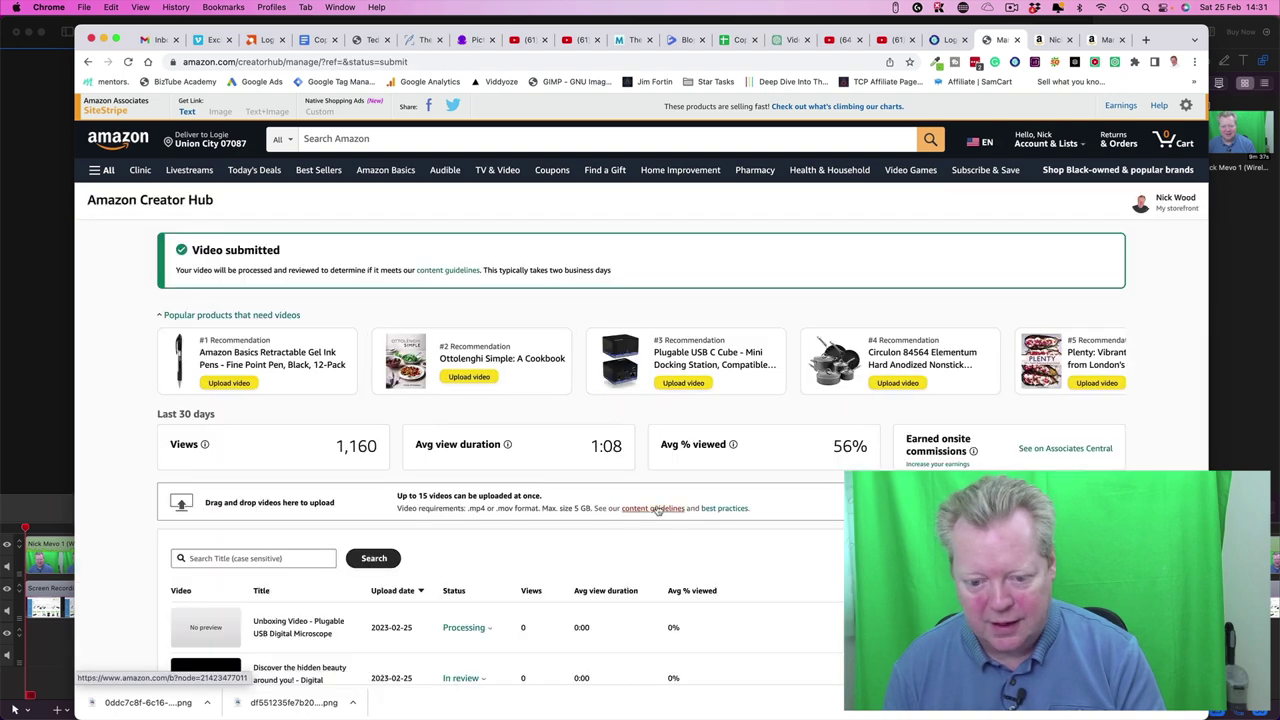
pyautogui.scroll(-5, 657, 510)
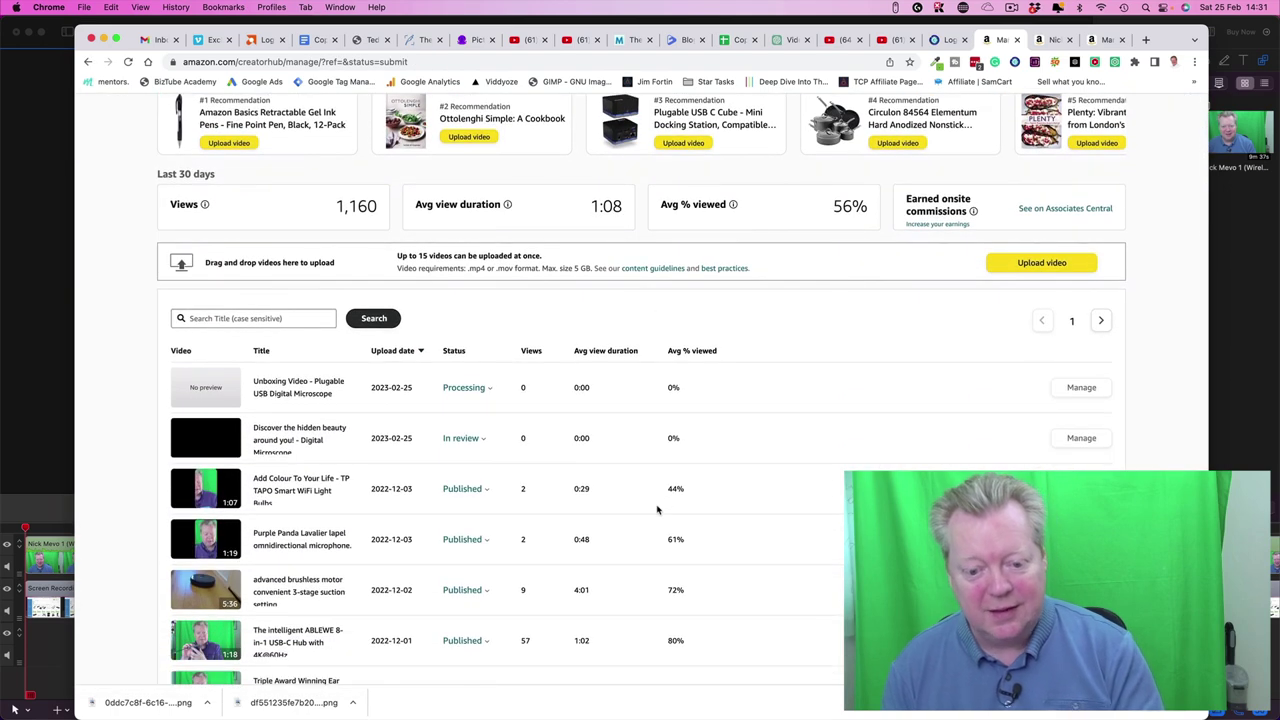